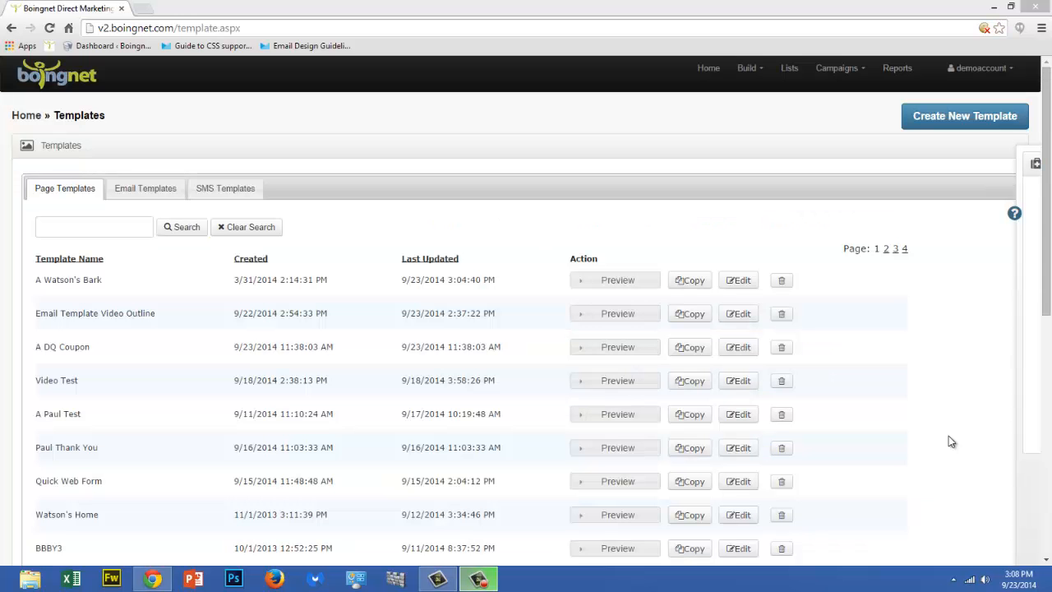
Preview the A DQ Coupon page template in desktop and phone sizes
{"action": "left_click", "coordinate": [645, 350]}
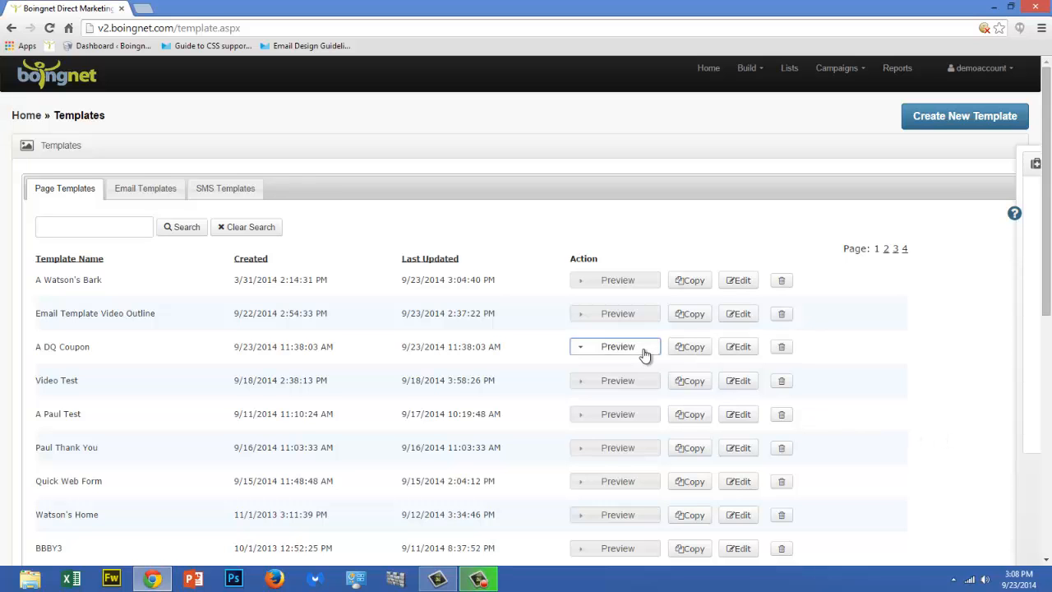
{"action": "left_click", "coordinate": [647, 359]}
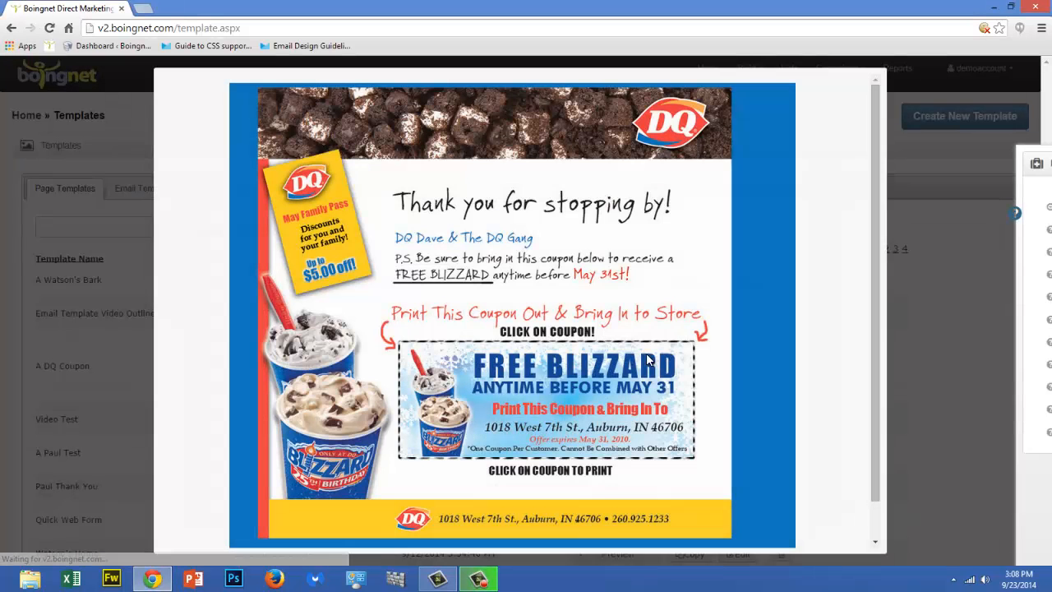
{"action": "left_click", "coordinate": [886, 69]}
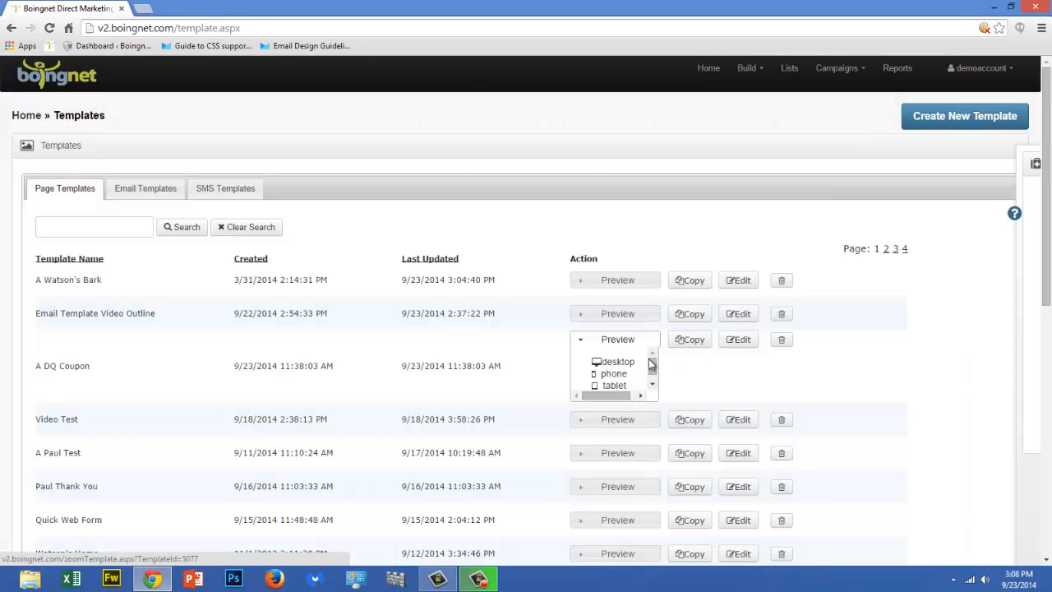
{"action": "left_click", "coordinate": [614, 374]}
{"action": "left_click_drag", "start_coordinate": [614, 110], "coordinate": [621, 287]}
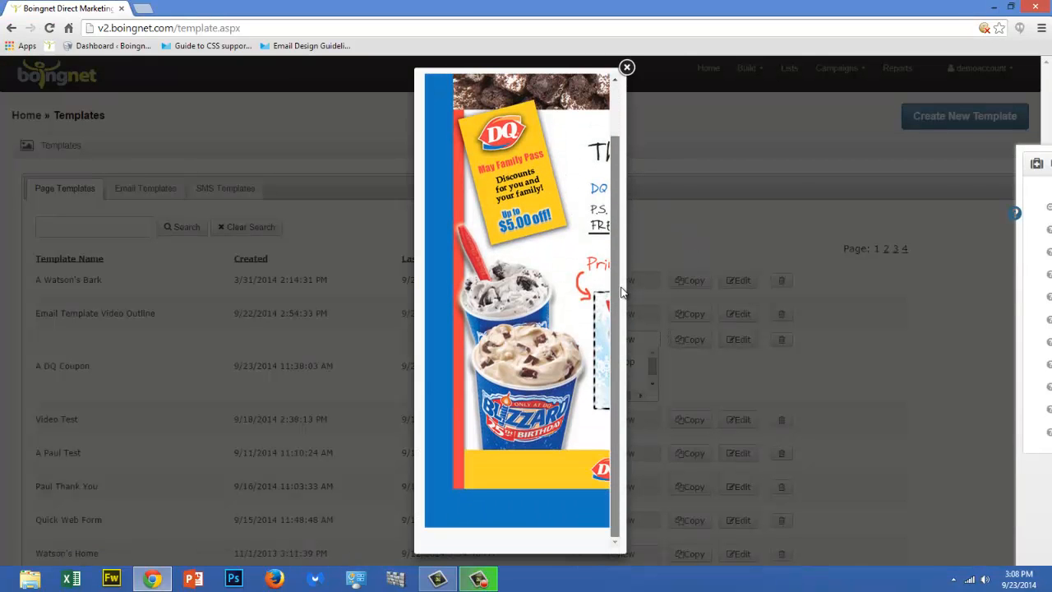
{"action": "scroll", "coordinate": [604, 162], "scroll_direction": "up", "scroll_amount": 1}
{"action": "left_click", "coordinate": [628, 68]}
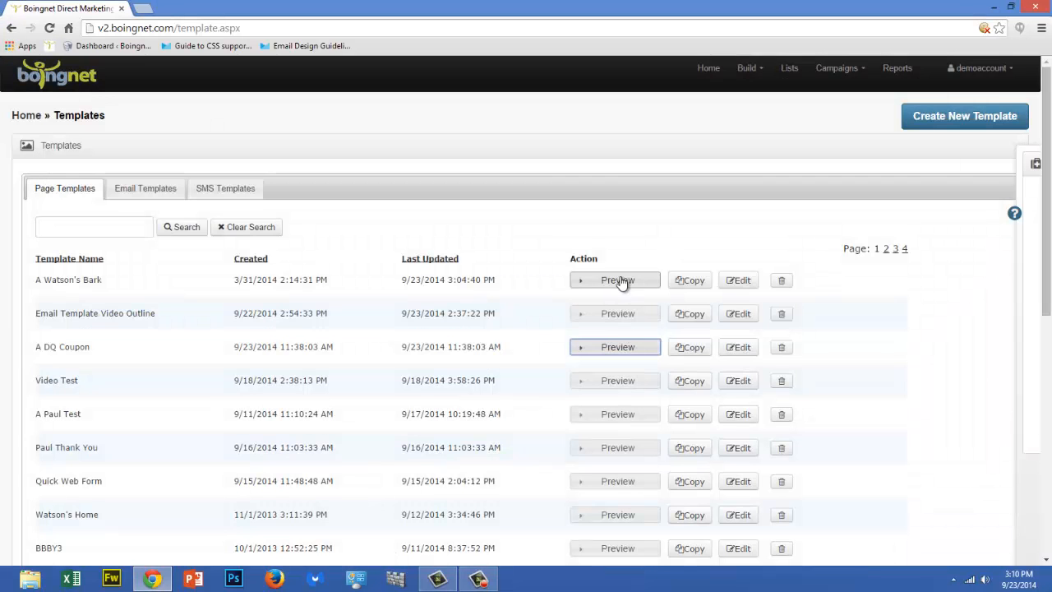
Preview the A Watson's Bark page template in desktop, tablet and phone sizes
{"action": "left_click", "coordinate": [622, 281]}
{"action": "left_click", "coordinate": [618, 294]}
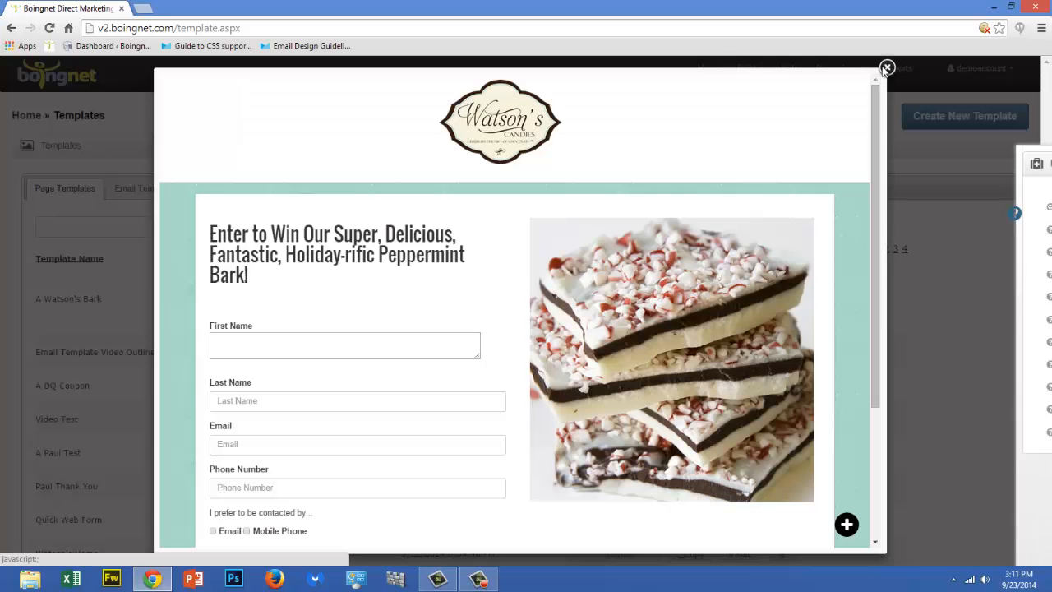
{"action": "left_click", "coordinate": [884, 69]}
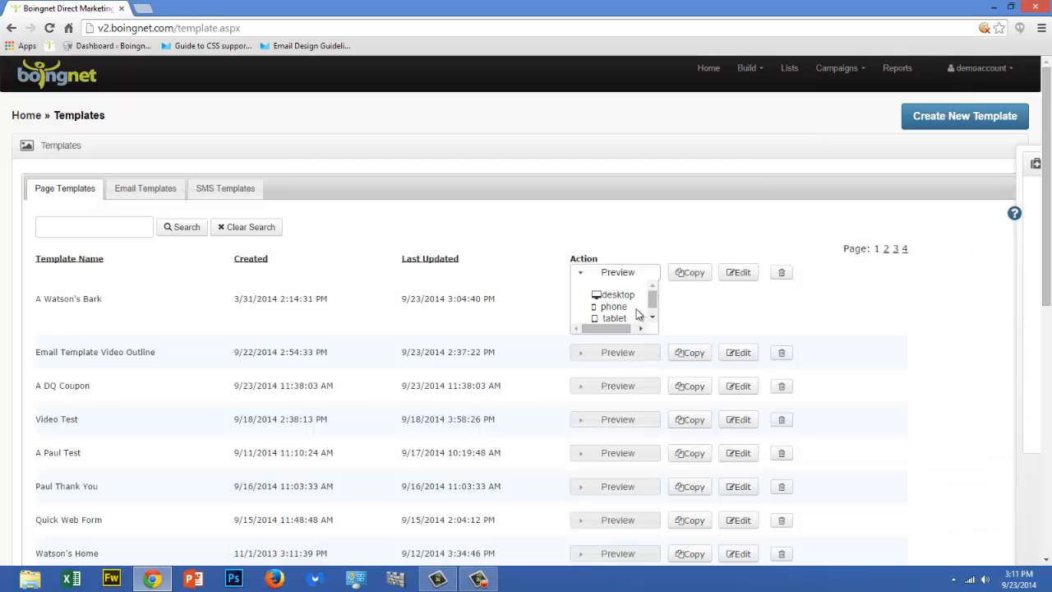
{"action": "left_click", "coordinate": [624, 307]}
{"action": "left_click_drag", "start_coordinate": [760, 97], "coordinate": [760, 133]}
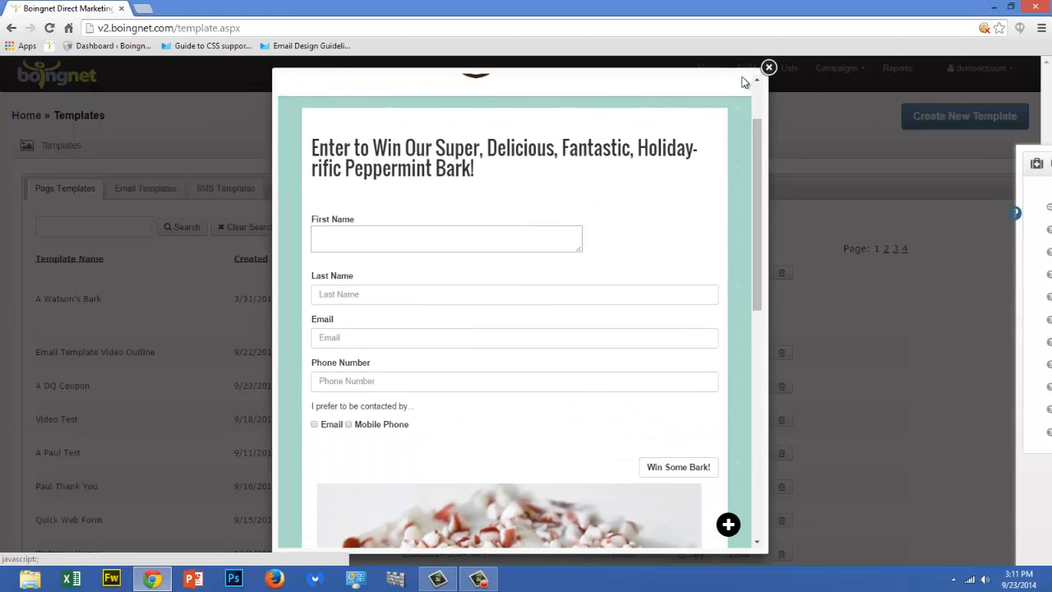
{"action": "left_click", "coordinate": [768, 67]}
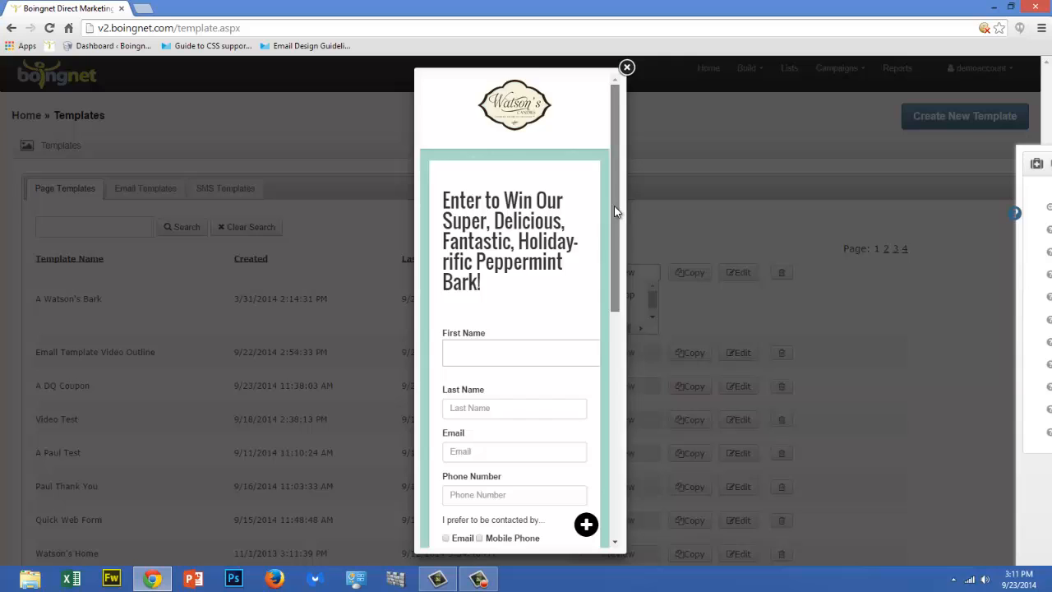
{"action": "left_click_drag", "start_coordinate": [614, 212], "coordinate": [617, 379]}
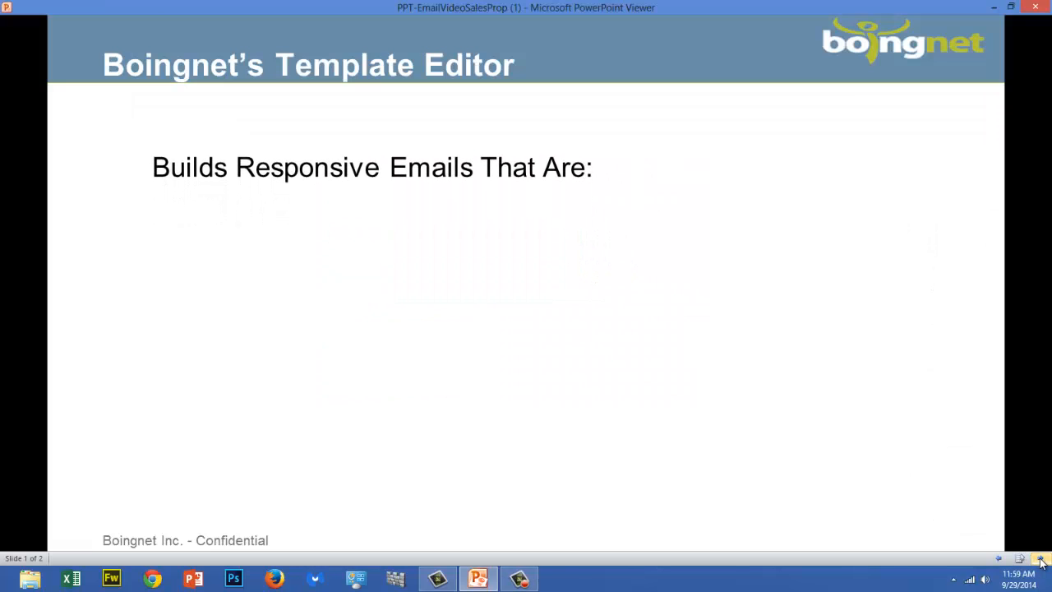
{"action": "left_click", "coordinate": [1041, 559]}
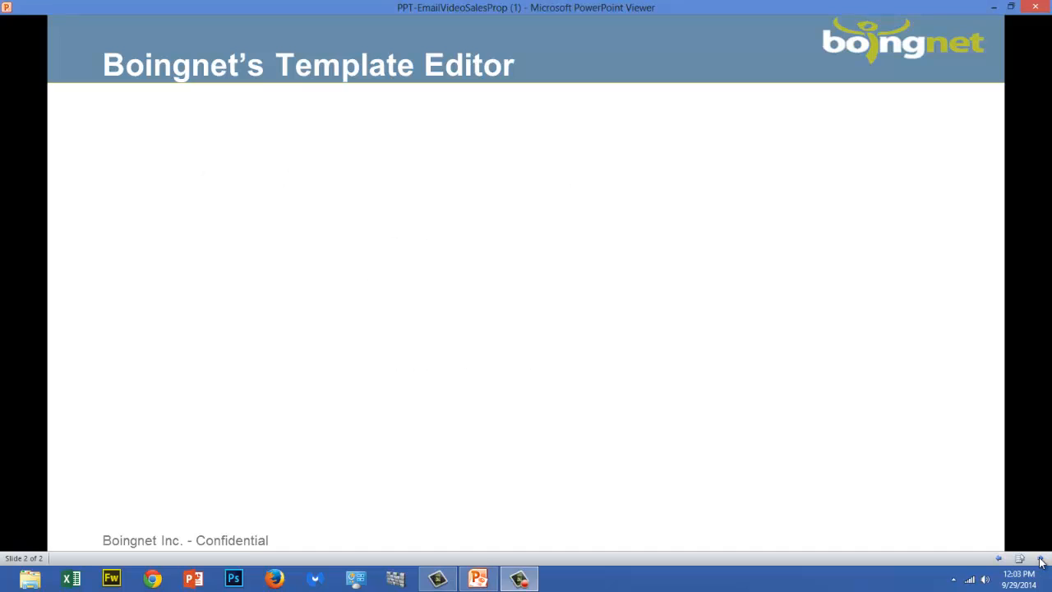
{"action": "left_click", "coordinate": [1041, 560]}
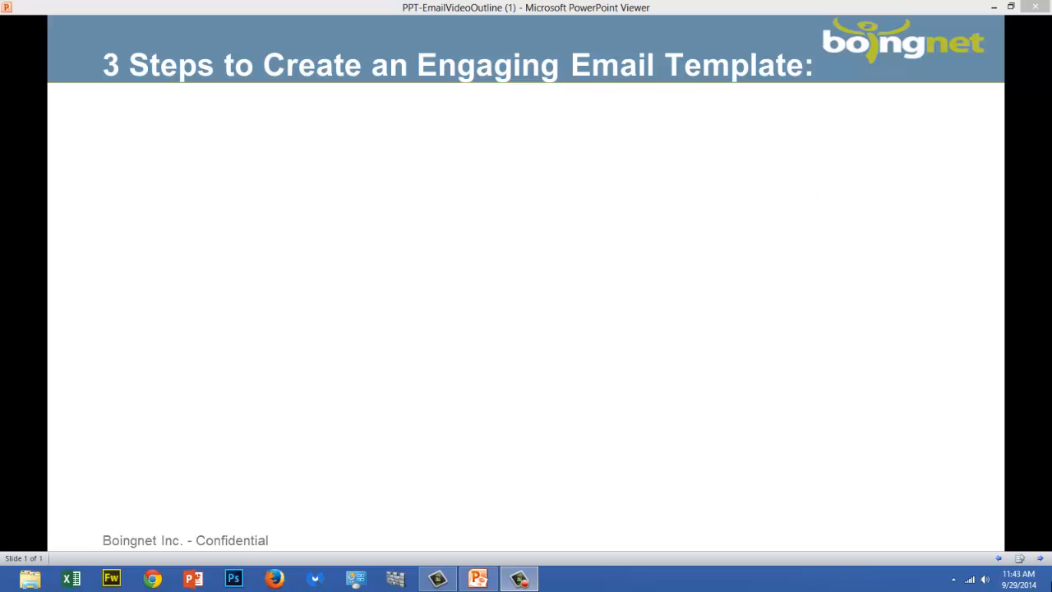
{"action": "left_click", "coordinate": [1038, 561]}
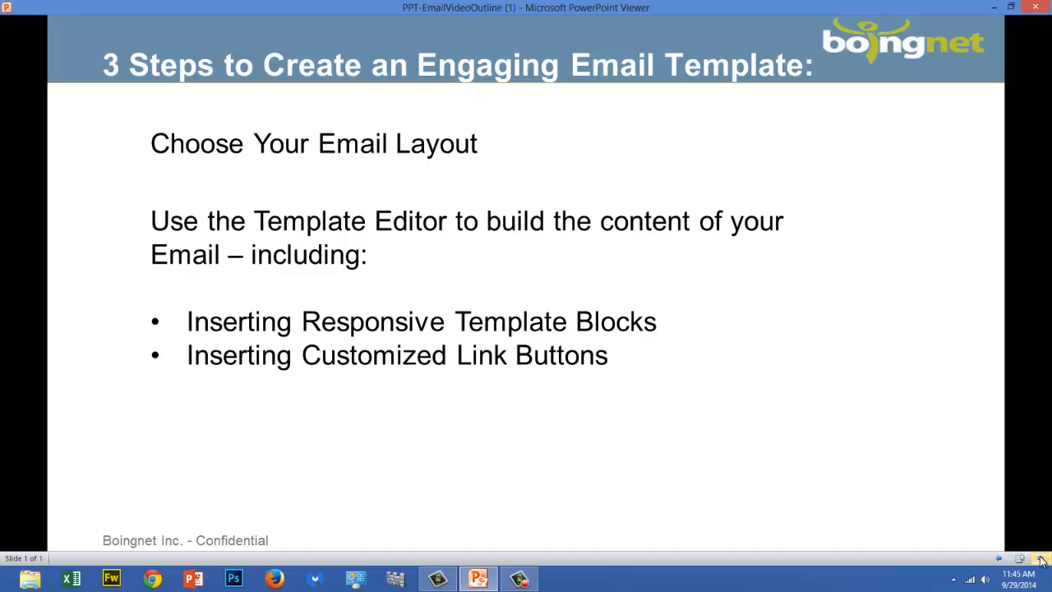
{"action": "left_click", "coordinate": [1042, 561]}
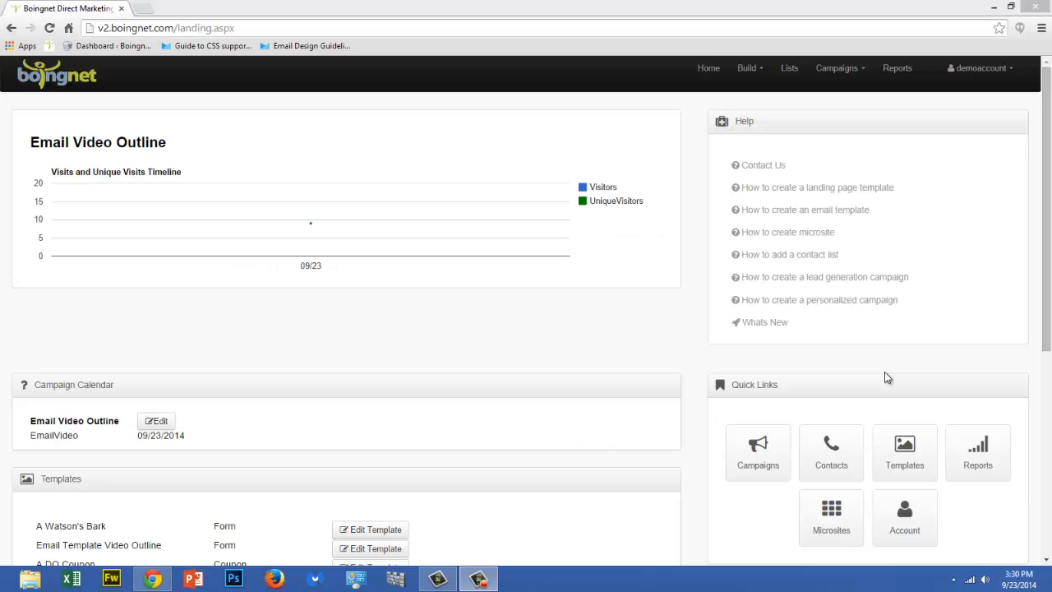
Start a new email template with the Template Builder from the Templates page
{"action": "left_click", "coordinate": [759, 72]}
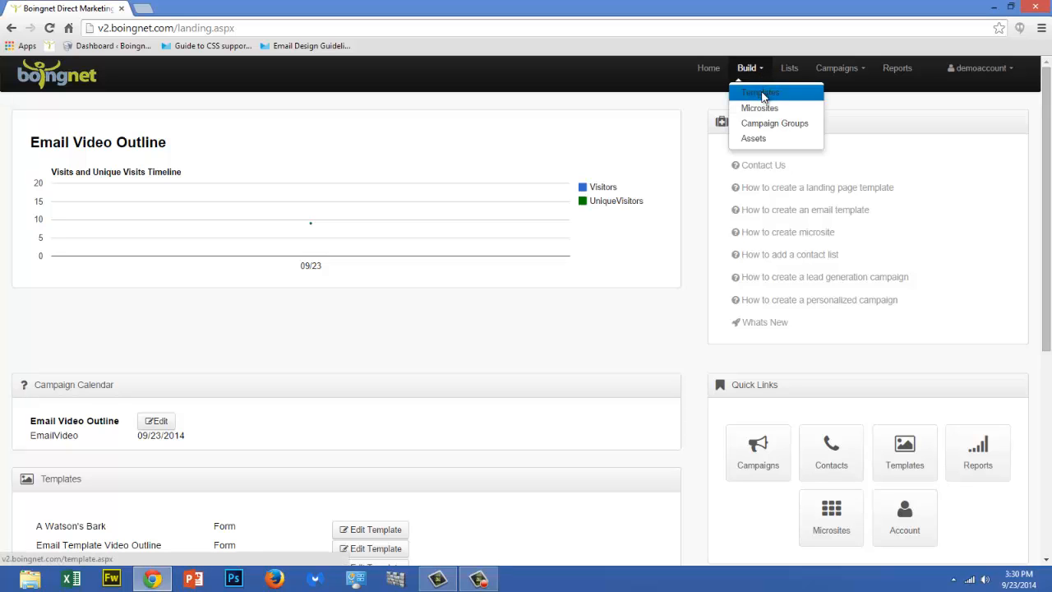
{"action": "left_click", "coordinate": [761, 94]}
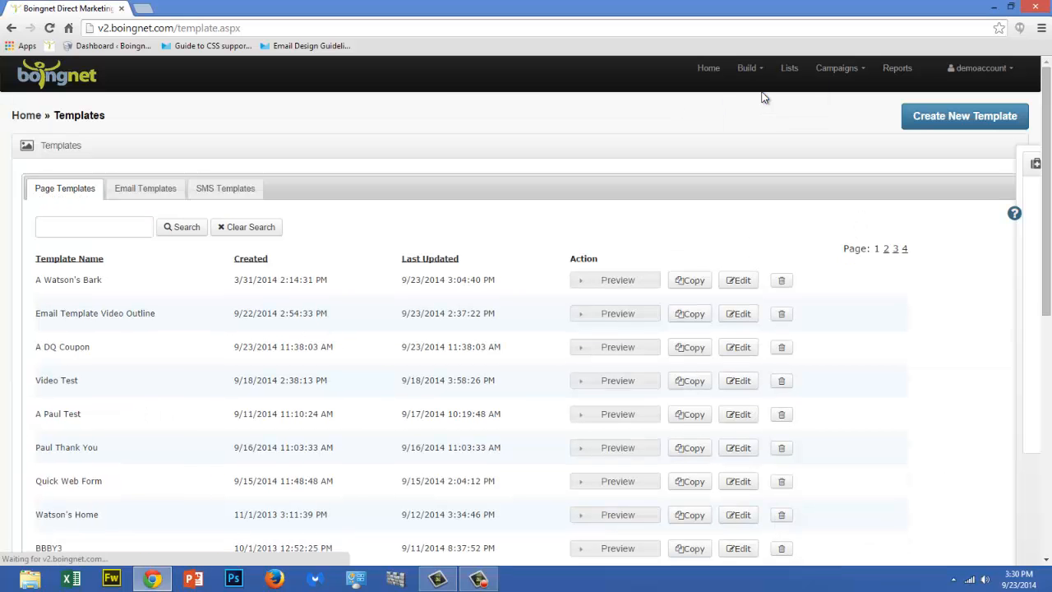
{"action": "left_click", "coordinate": [963, 117]}
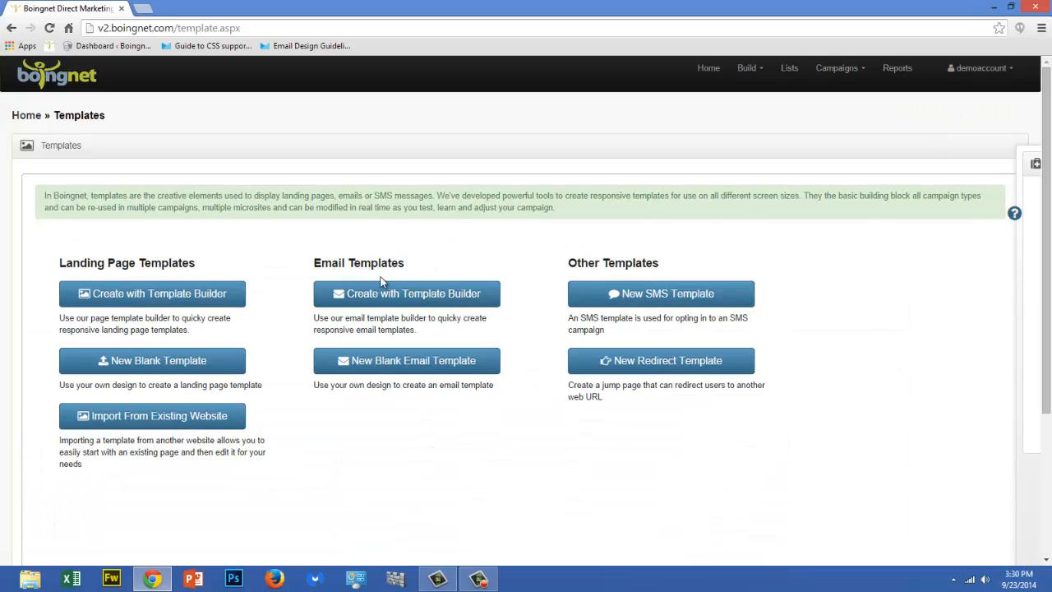
{"action": "left_click", "coordinate": [429, 295]}
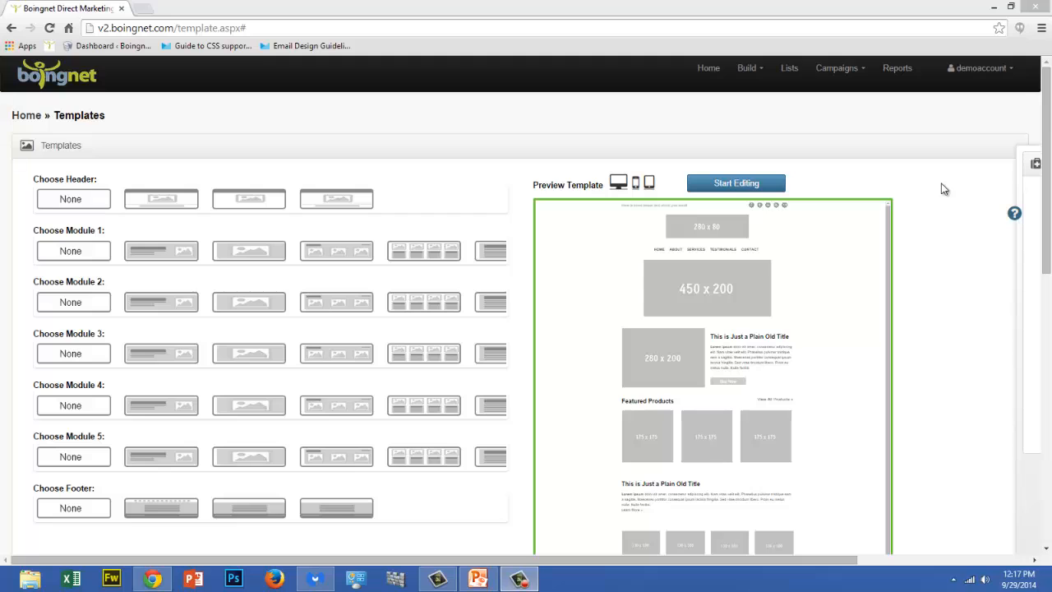
Preview the new email layout in tablet, phone and desktop sizes
{"action": "left_click", "coordinate": [649, 182]}
{"action": "left_click", "coordinate": [638, 184]}
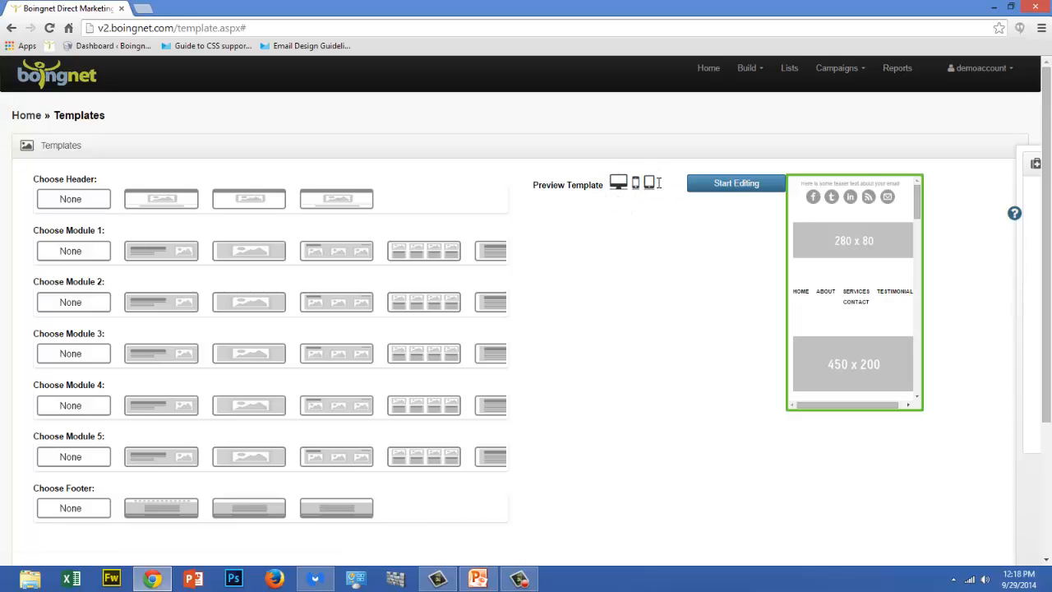
{"action": "left_click", "coordinate": [620, 183]}
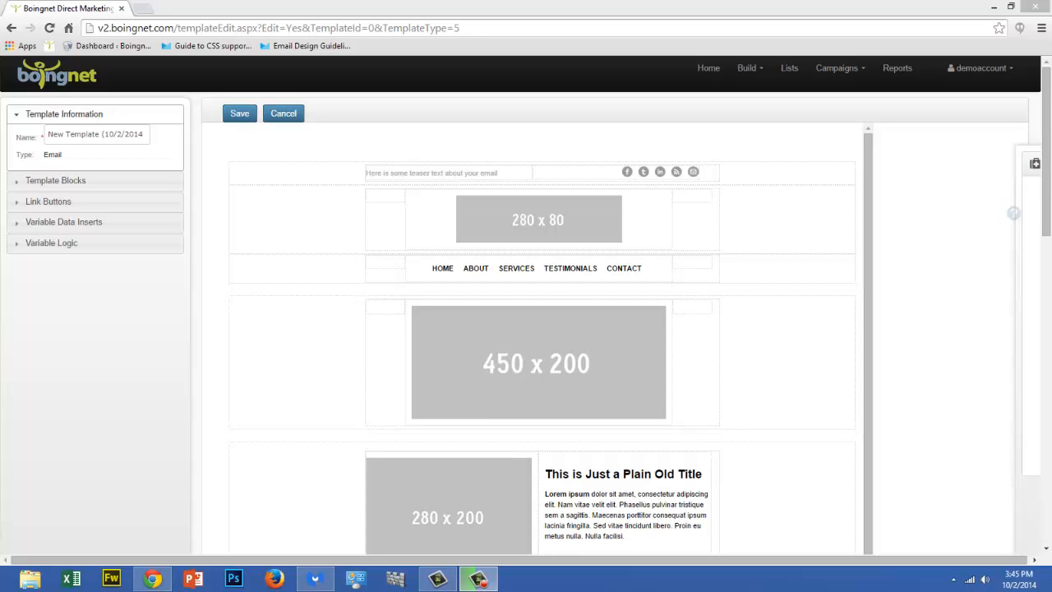
Read the Insert an Image help article, including its advanced solutions, and close it
{"action": "mouse_move", "coordinate": [1023, 367]}
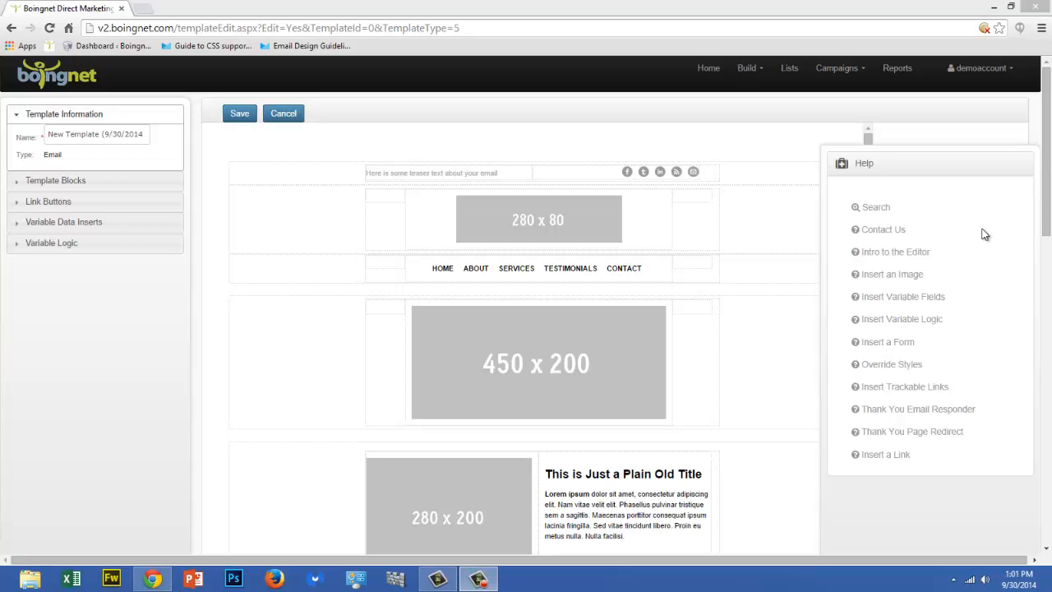
{"action": "left_click", "coordinate": [904, 276]}
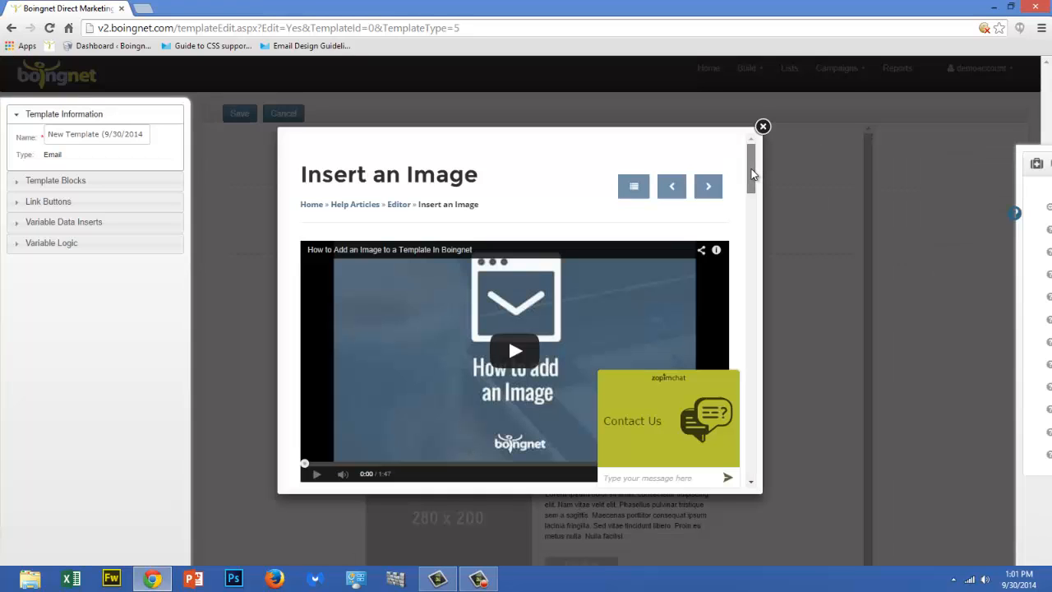
{"action": "left_click_drag", "start_coordinate": [751, 169], "coordinate": [750, 249]}
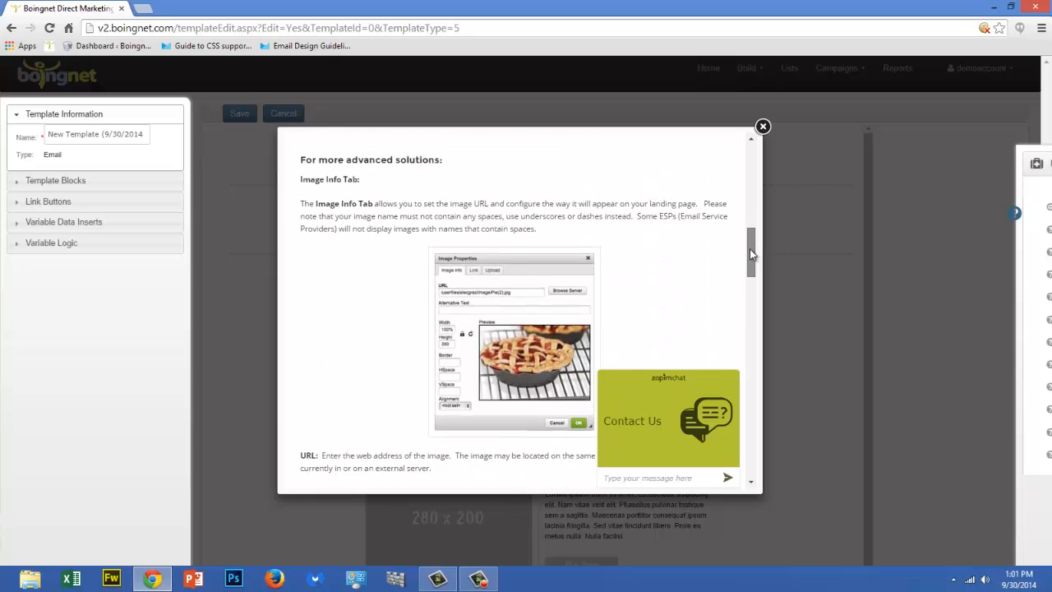
{"action": "left_click", "coordinate": [762, 127]}
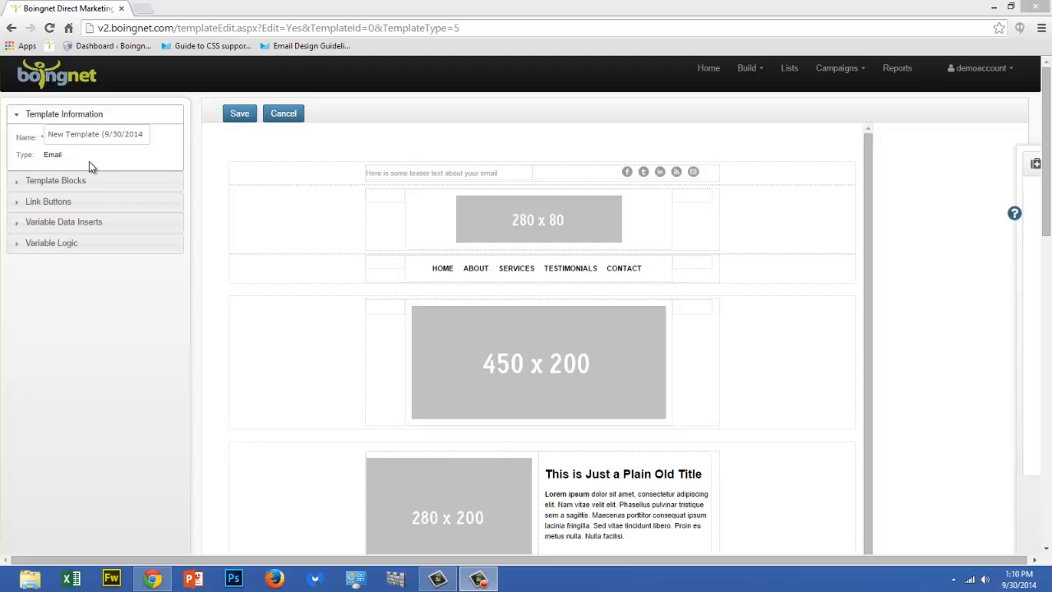
Examine the Template Blocks, Link Buttons, Variable Data Inserts and Variable Logic options of the template editor
{"action": "left_click", "coordinate": [79, 181]}
{"action": "left_click", "coordinate": [80, 138]}
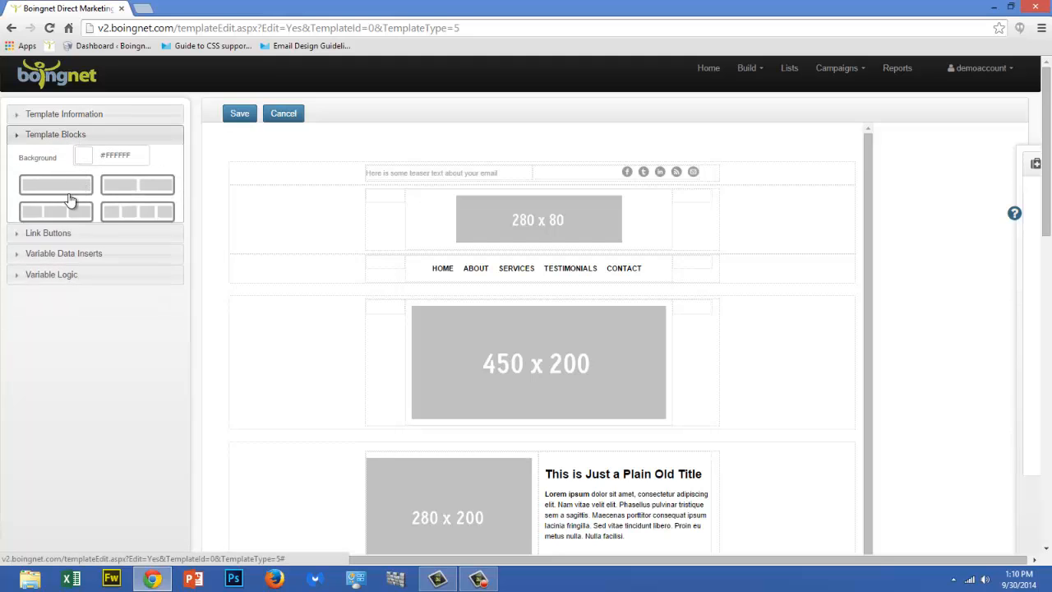
{"action": "left_click", "coordinate": [73, 158]}
{"action": "left_click", "coordinate": [72, 158]}
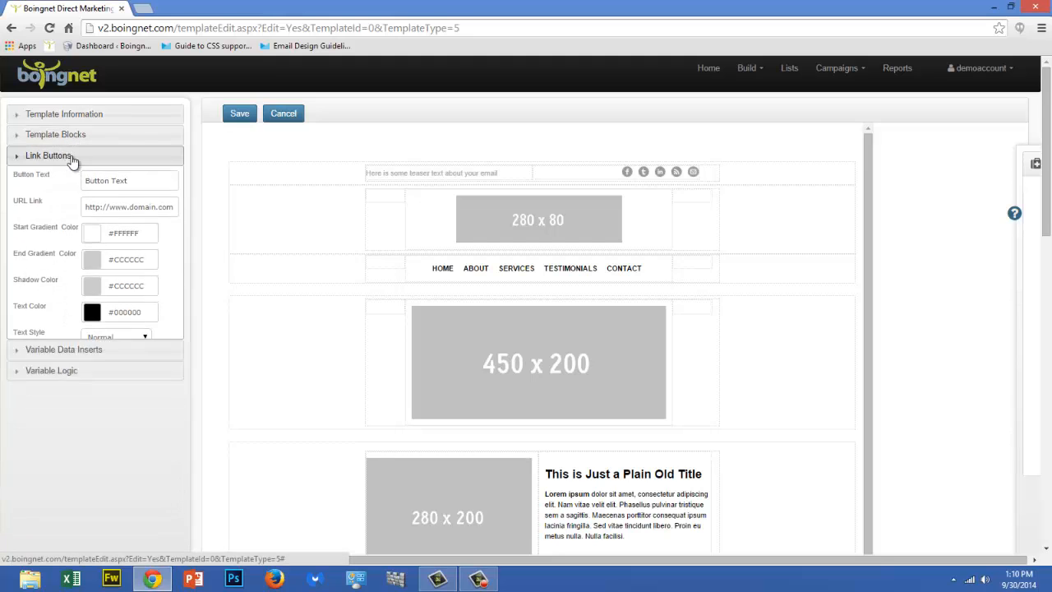
{"action": "left_click", "coordinate": [72, 177]}
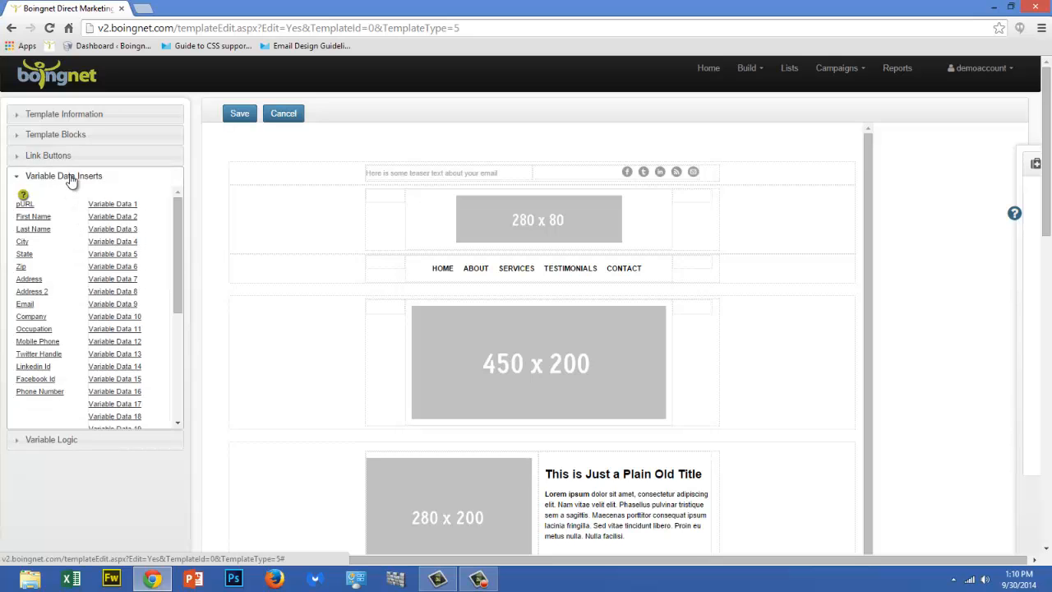
{"action": "left_click", "coordinate": [71, 177]}
{"action": "left_click", "coordinate": [71, 198]}
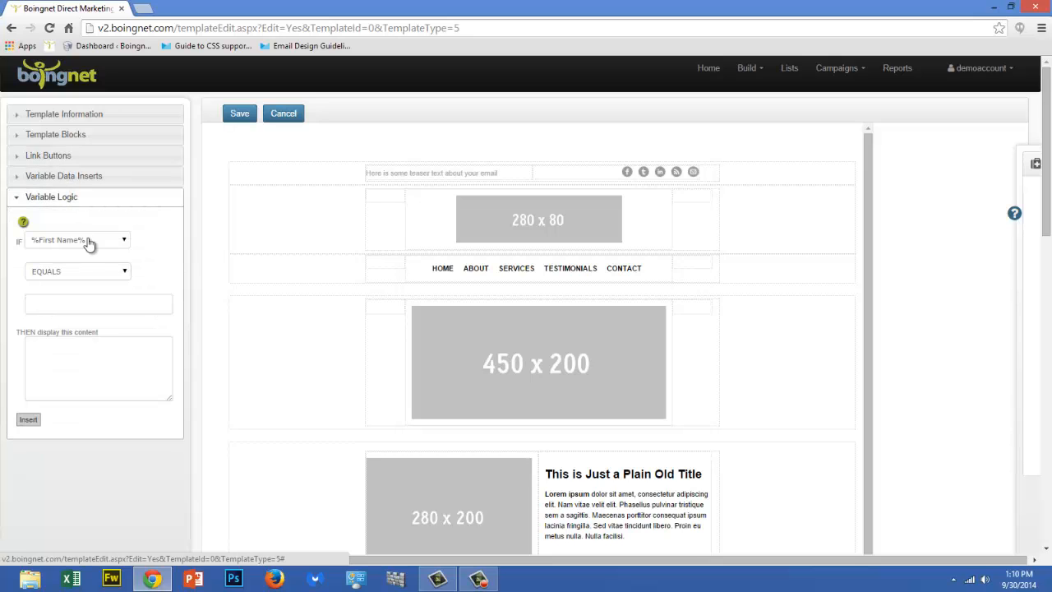
{"action": "left_click", "coordinate": [76, 198]}
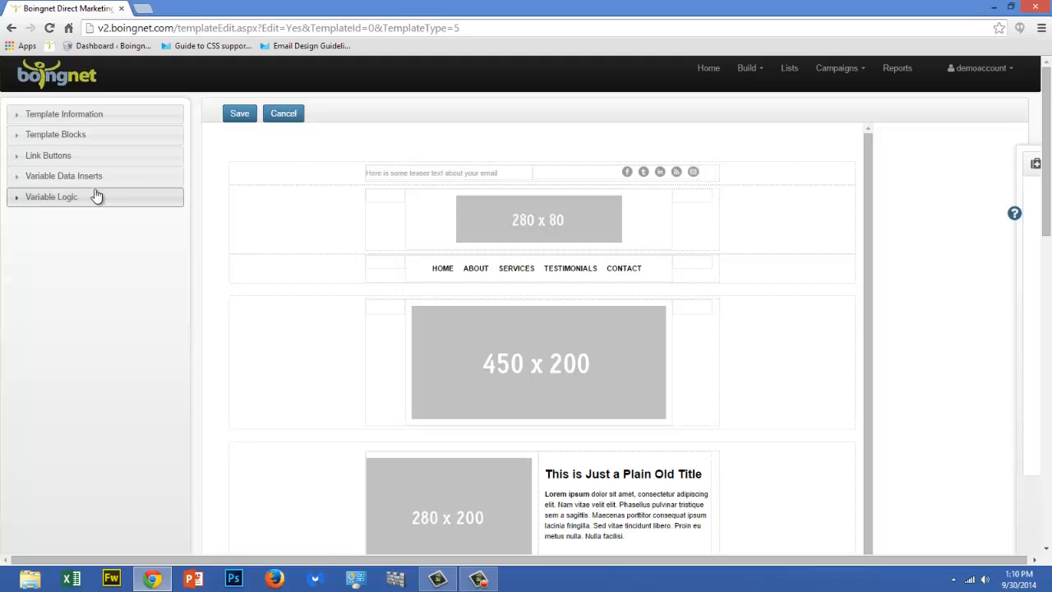
Rename the email template as Demo in its template information
{"action": "left_click", "coordinate": [108, 116]}
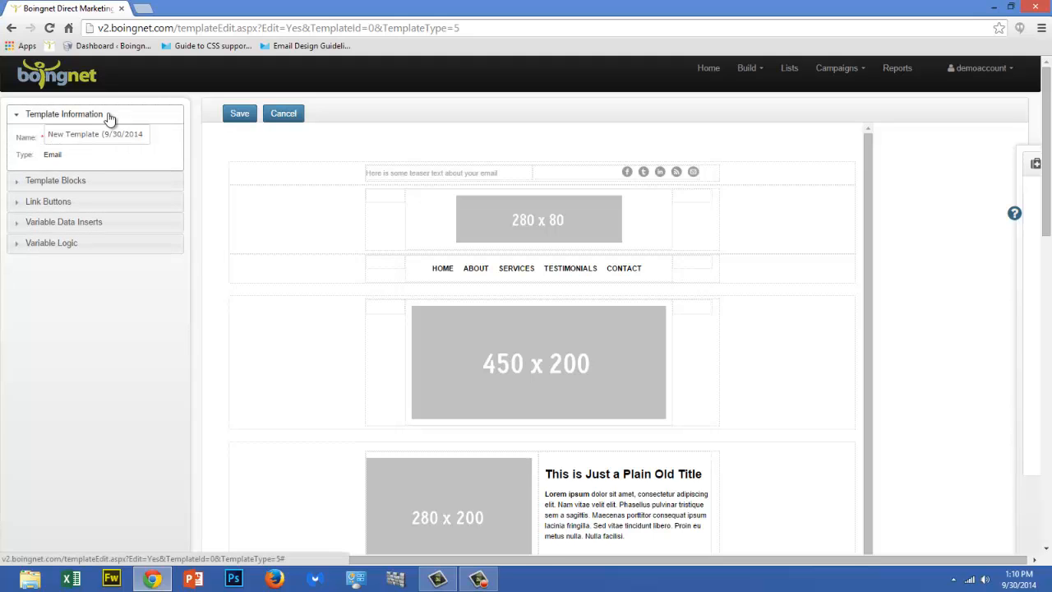
{"action": "left_click_drag", "start_coordinate": [89, 134], "coordinate": [179, 140]}
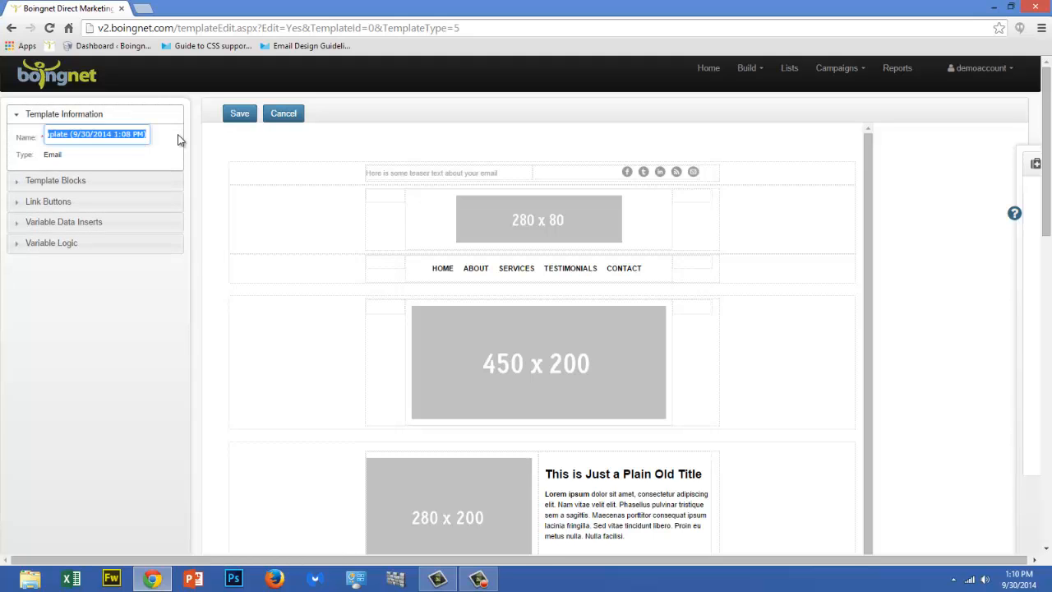
{"action": "key", "text": "BackSpace"}
{"action": "type", "text": "Demo"}
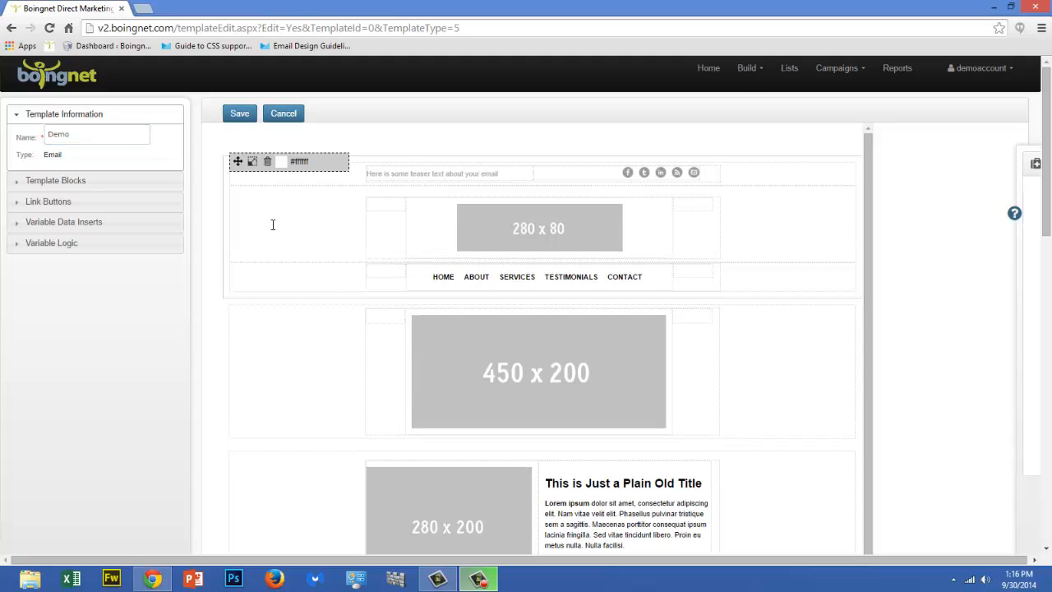
Examine the header block's editing tools and the HTML source of the four-column showcase block
{"action": "left_click", "coordinate": [273, 224]}
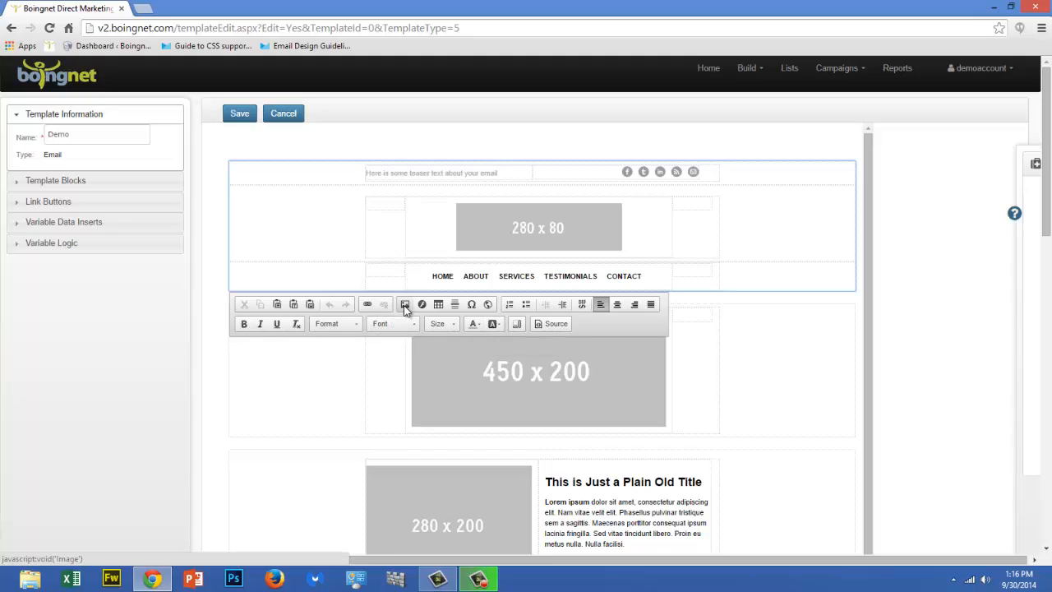
{"action": "left_click", "coordinate": [556, 324]}
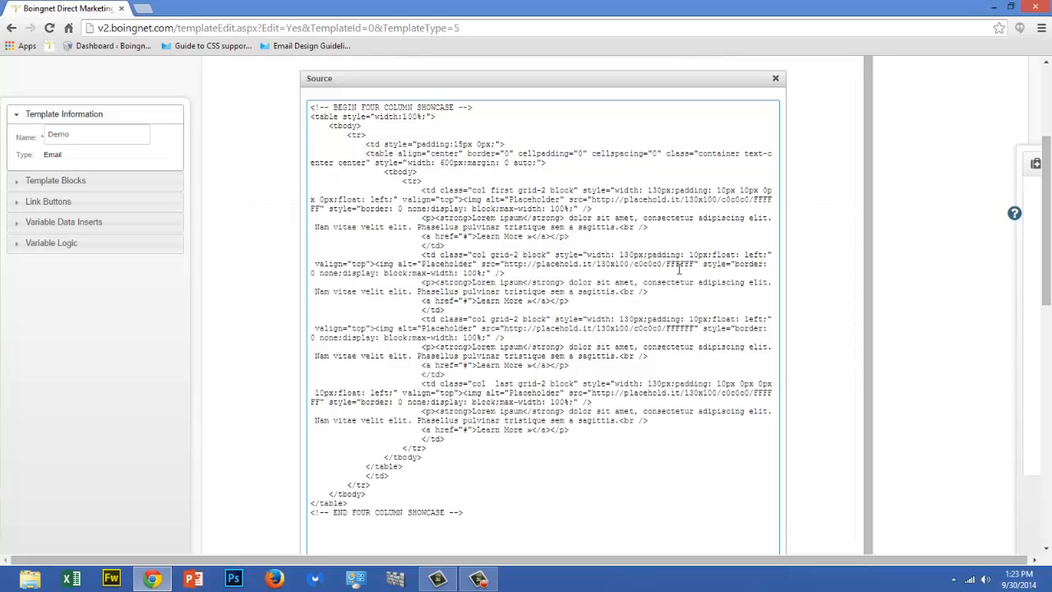
{"action": "scroll", "coordinate": [693, 285], "scroll_direction": "down", "scroll_amount": 3}
{"action": "scroll", "coordinate": [694, 304], "scroll_direction": "down", "scroll_amount": 3}
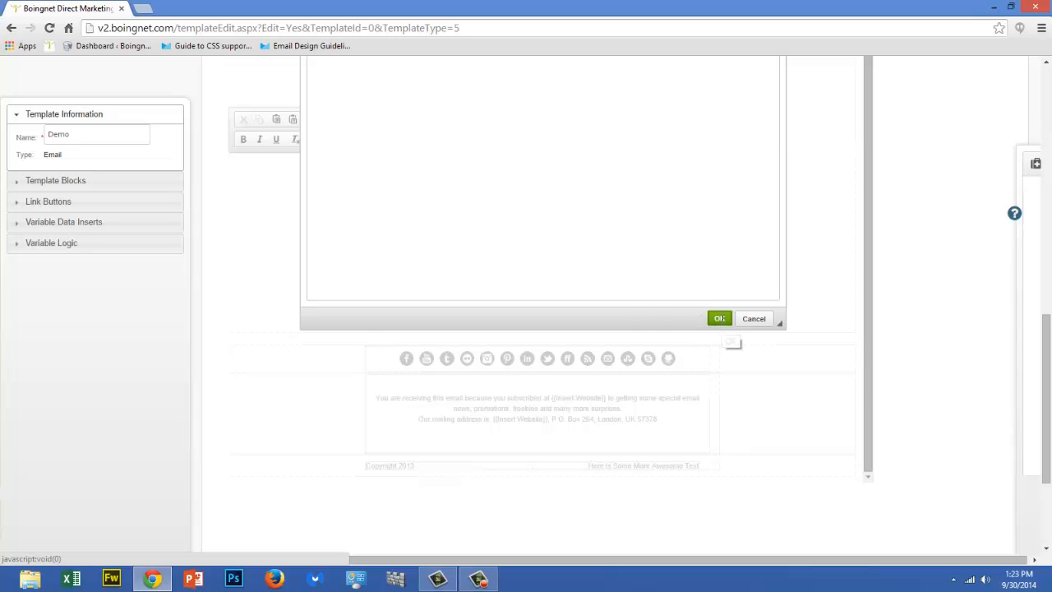
{"action": "left_click", "coordinate": [720, 321]}
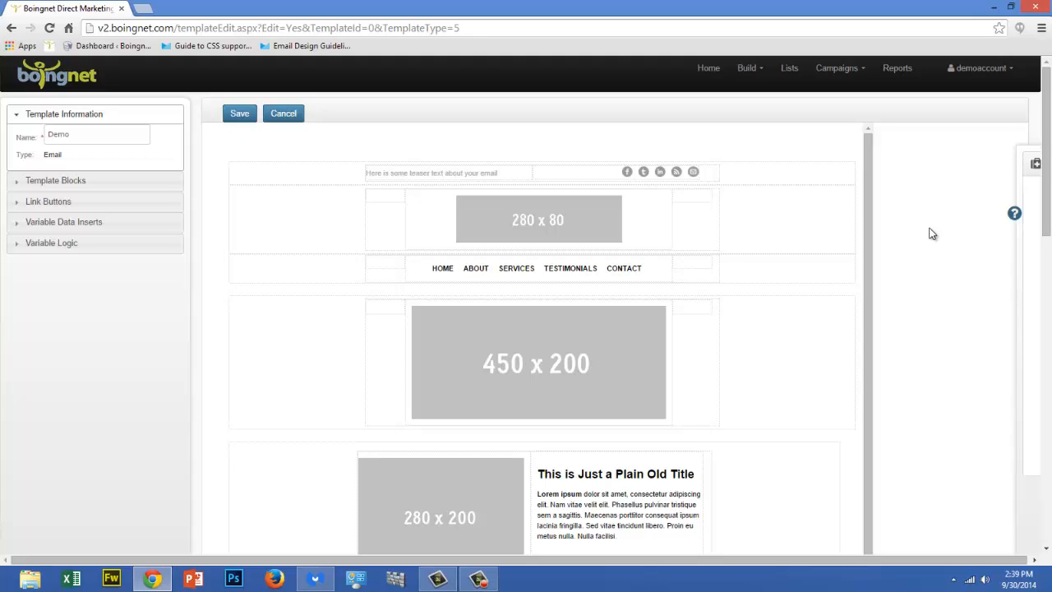
Move the 280 x 200 image-and-text block below the 450 x 200 image block
{"action": "scroll", "coordinate": [701, 321], "scroll_direction": "down", "scroll_amount": 5}
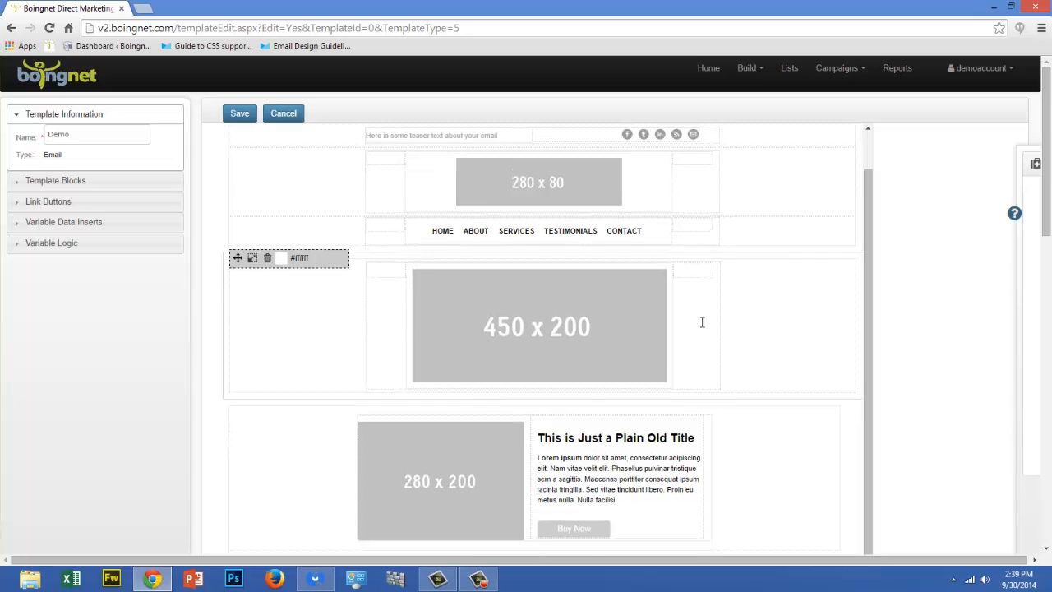
{"action": "scroll", "coordinate": [701, 327], "scroll_direction": "down", "scroll_amount": 5}
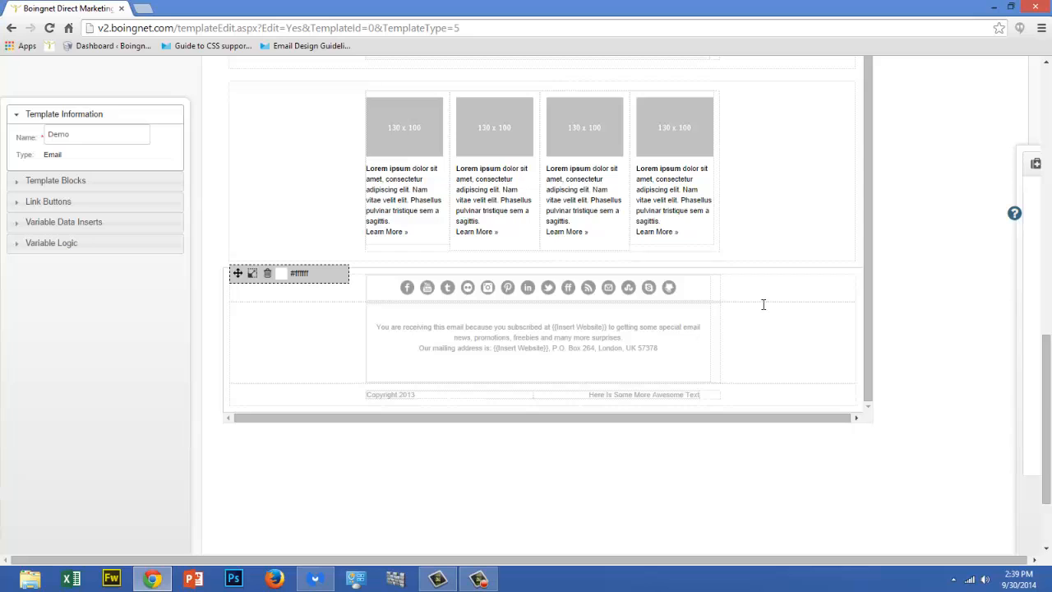
{"action": "scroll", "coordinate": [760, 299], "scroll_direction": "up", "scroll_amount": 1}
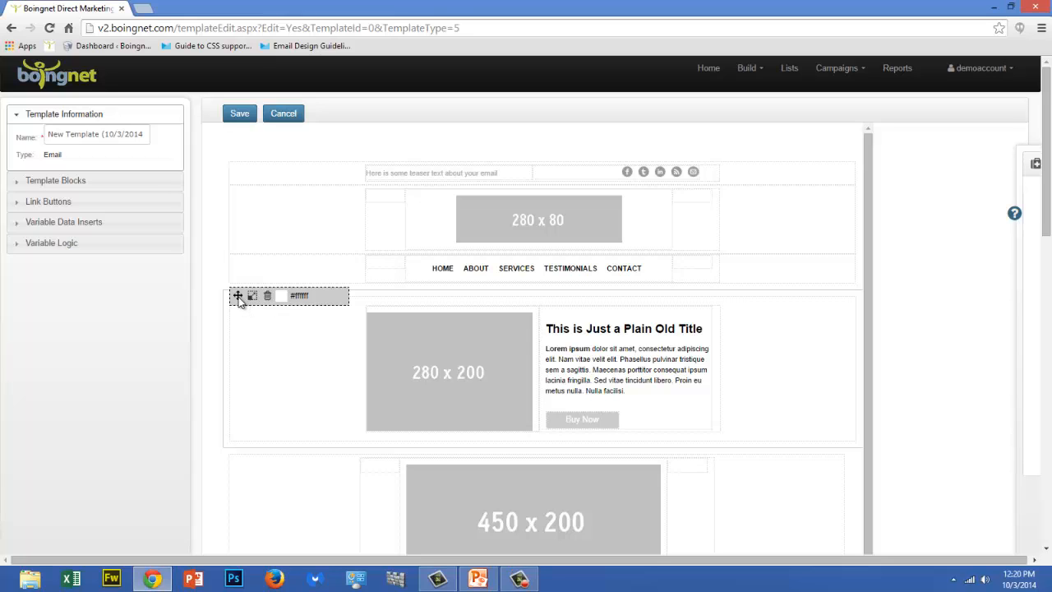
{"action": "left_click_drag", "start_coordinate": [238, 301], "coordinate": [241, 455]}
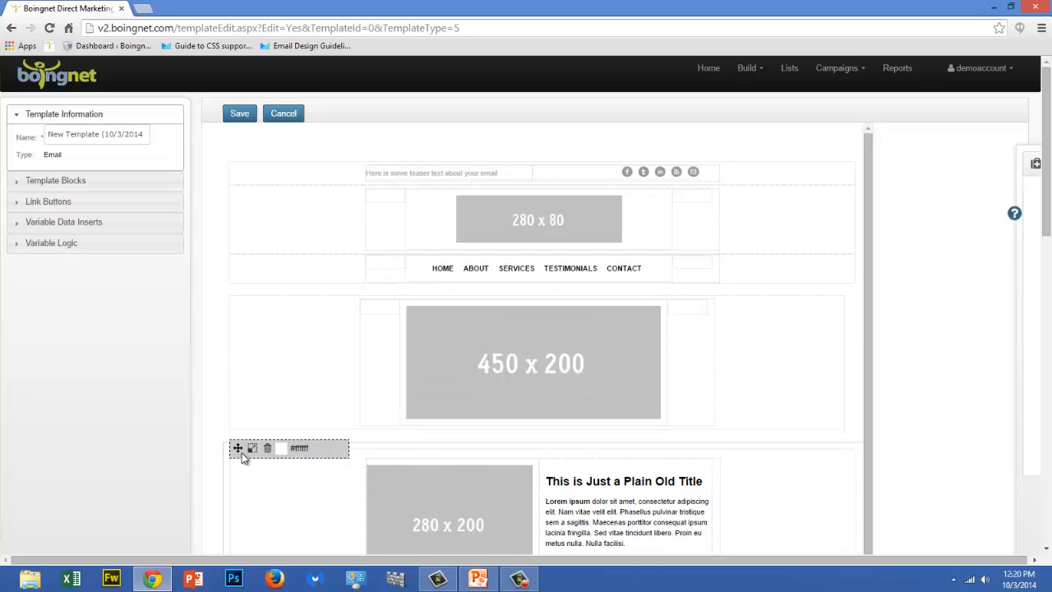
Increase the height of the 450 x 200 image block slightly
{"action": "mouse_move", "coordinate": [249, 316]}
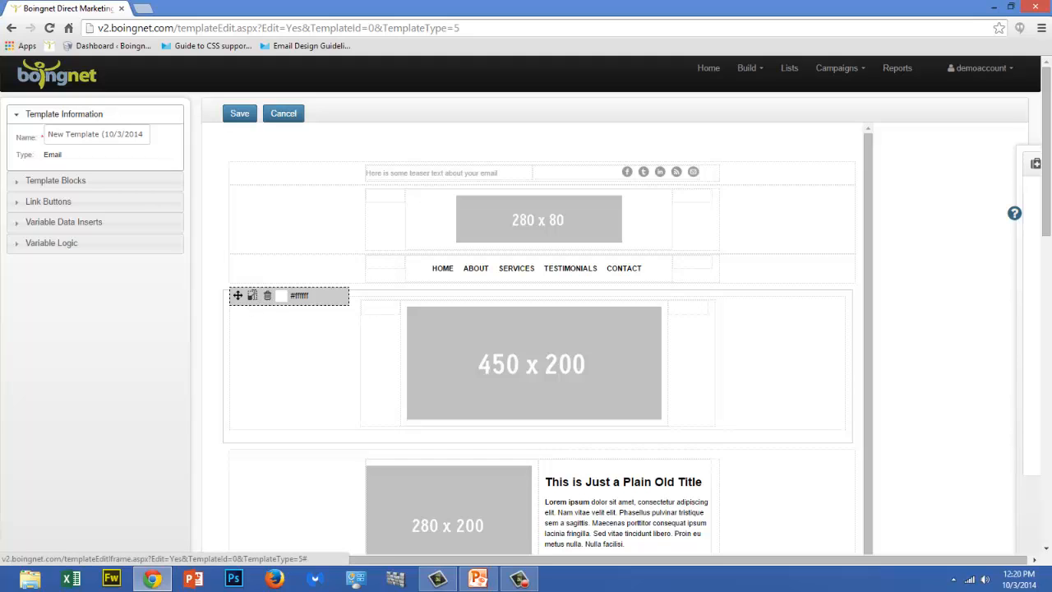
{"action": "scroll", "coordinate": [254, 294], "scroll_direction": "down", "scroll_amount": 1}
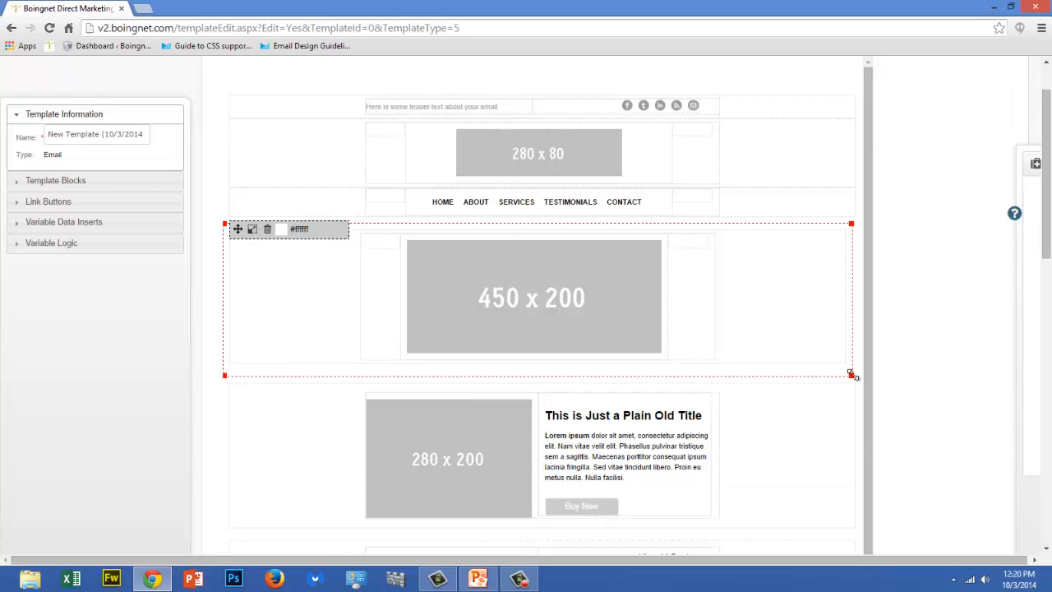
{"action": "mouse_move", "coordinate": [850, 375]}
{"action": "left_mouse_down"}
{"action": "mouse_move", "coordinate": [690, 381]}
{"action": "mouse_move", "coordinate": [853, 386]}
{"action": "left_mouse_up"}
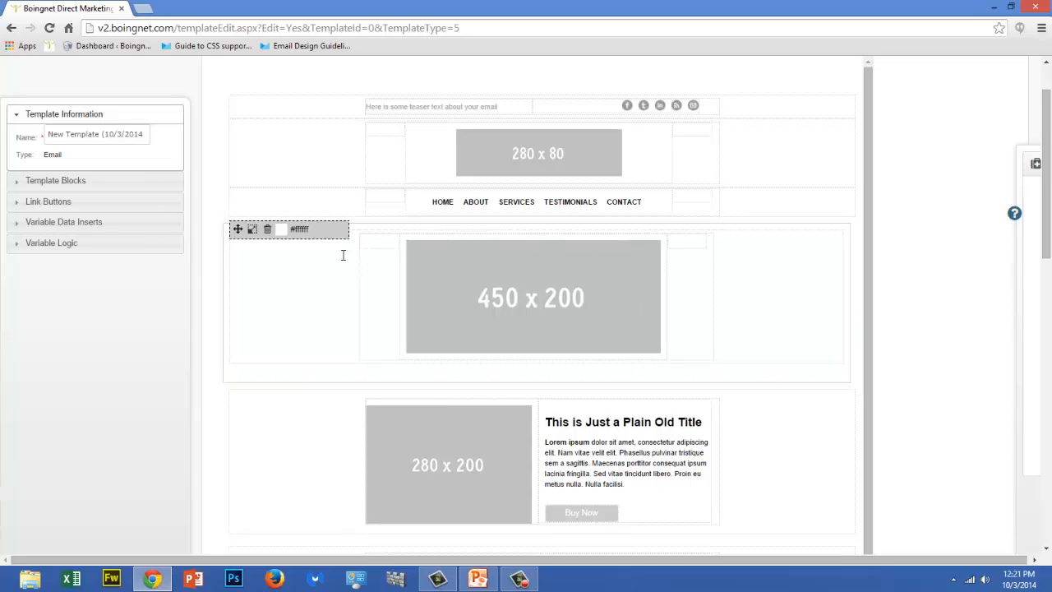
Pick a light blue background colour for the 450 x 200 image block
{"action": "left_click", "coordinate": [302, 230]}
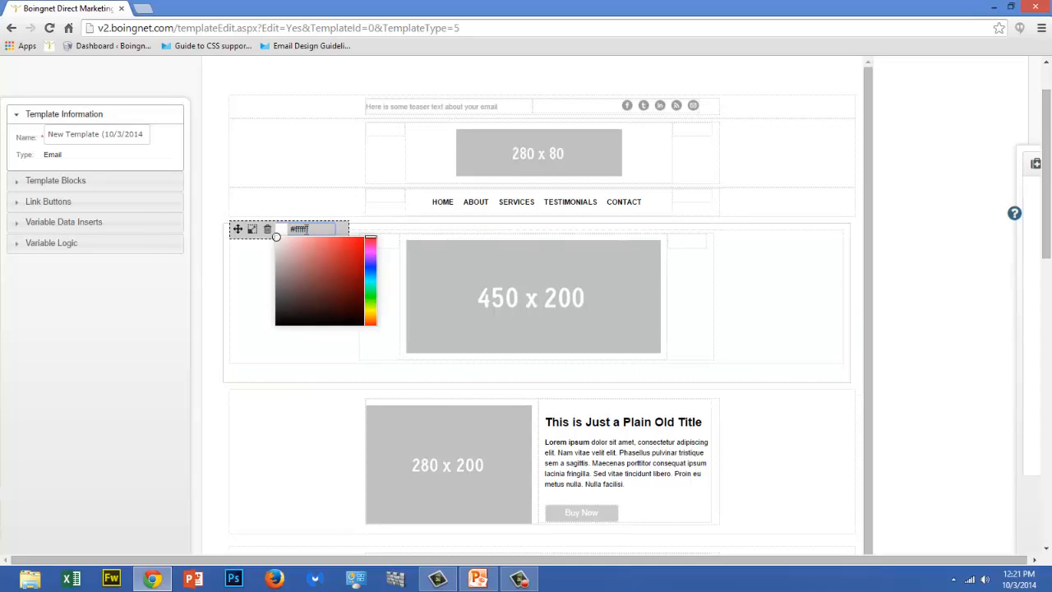
{"action": "left_click", "coordinate": [370, 279]}
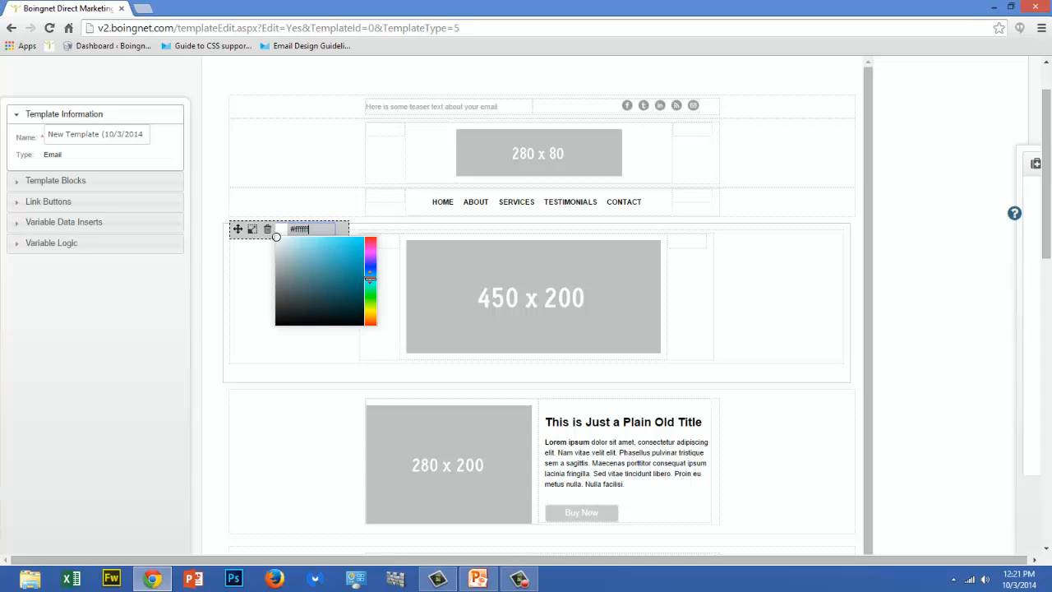
{"action": "left_click", "coordinate": [348, 259]}
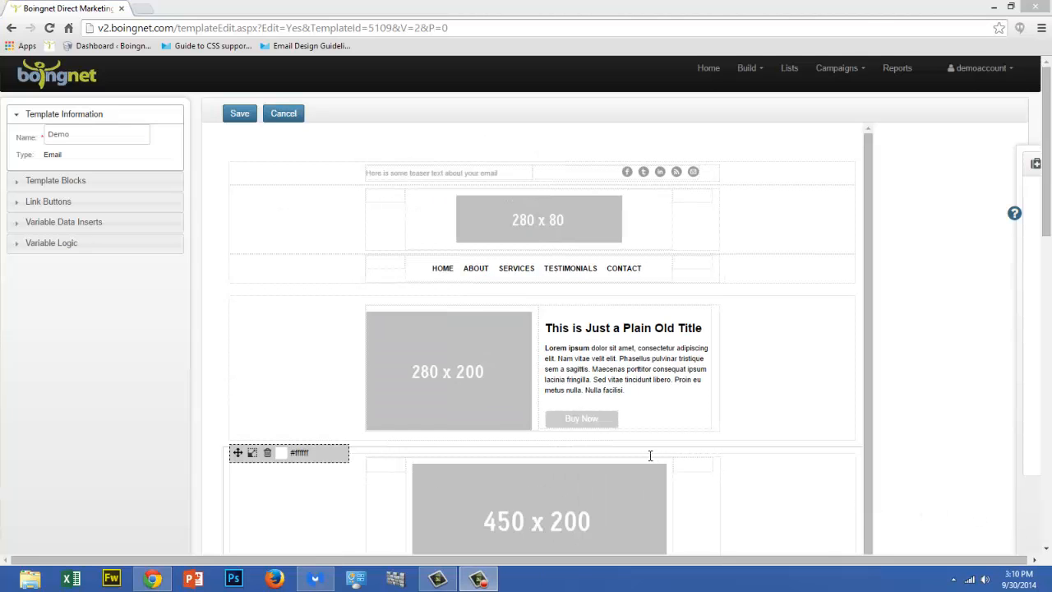
Add a three-column template block with background colour #53C4E0 above the email header
{"action": "left_click", "coordinate": [89, 182]}
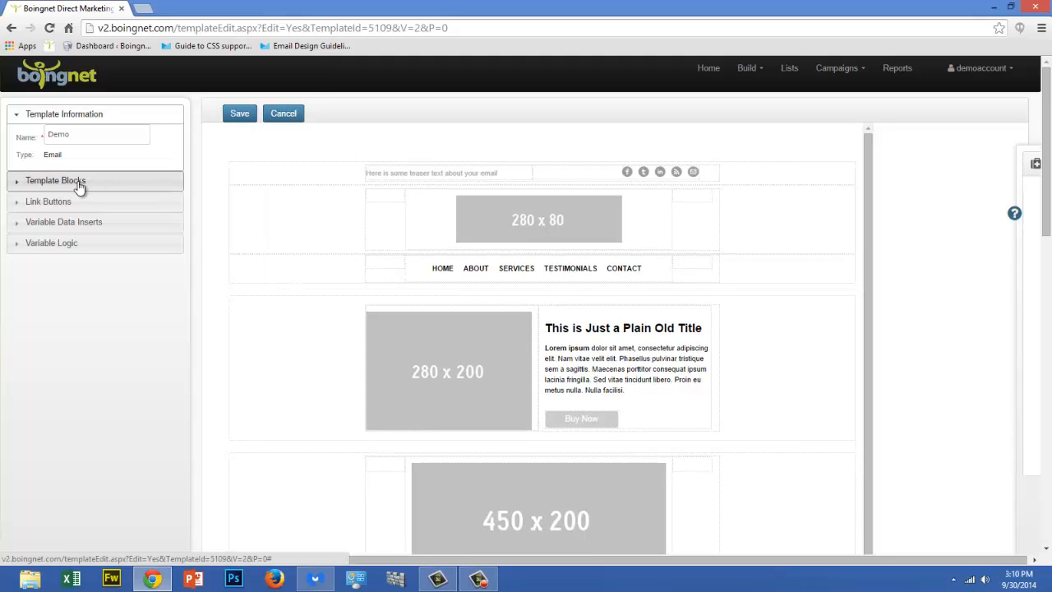
{"action": "left_click", "coordinate": [83, 155]}
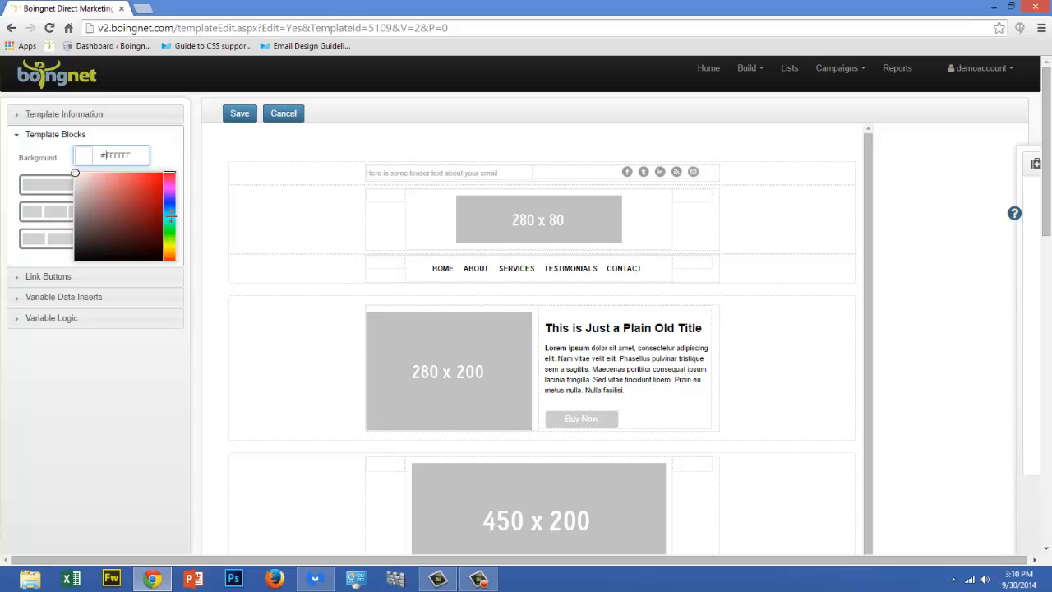
{"action": "left_click", "coordinate": [169, 213]}
{"action": "left_click", "coordinate": [129, 181]}
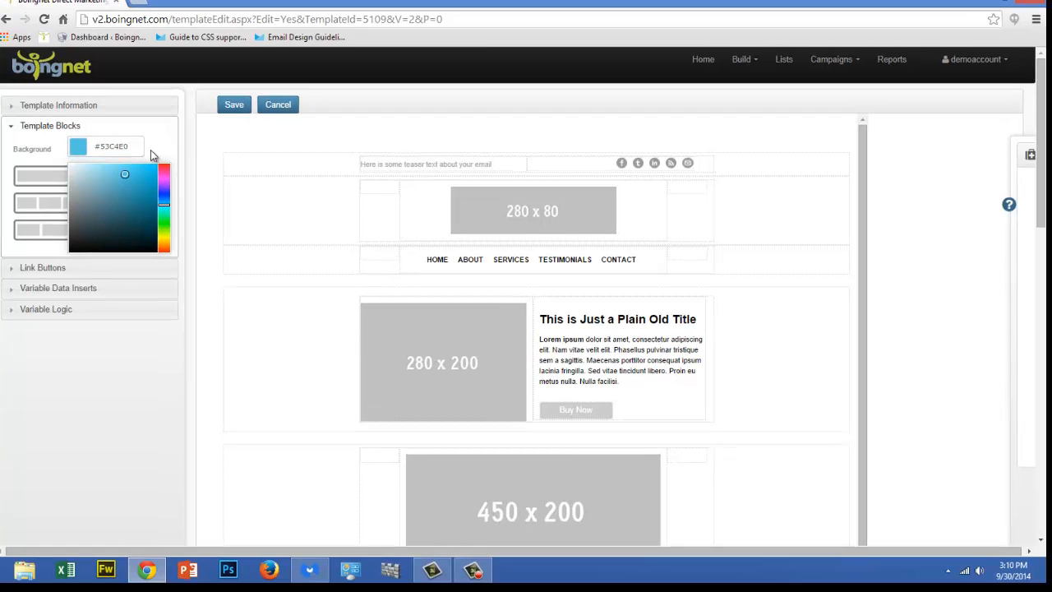
{"action": "left_click", "coordinate": [37, 205]}
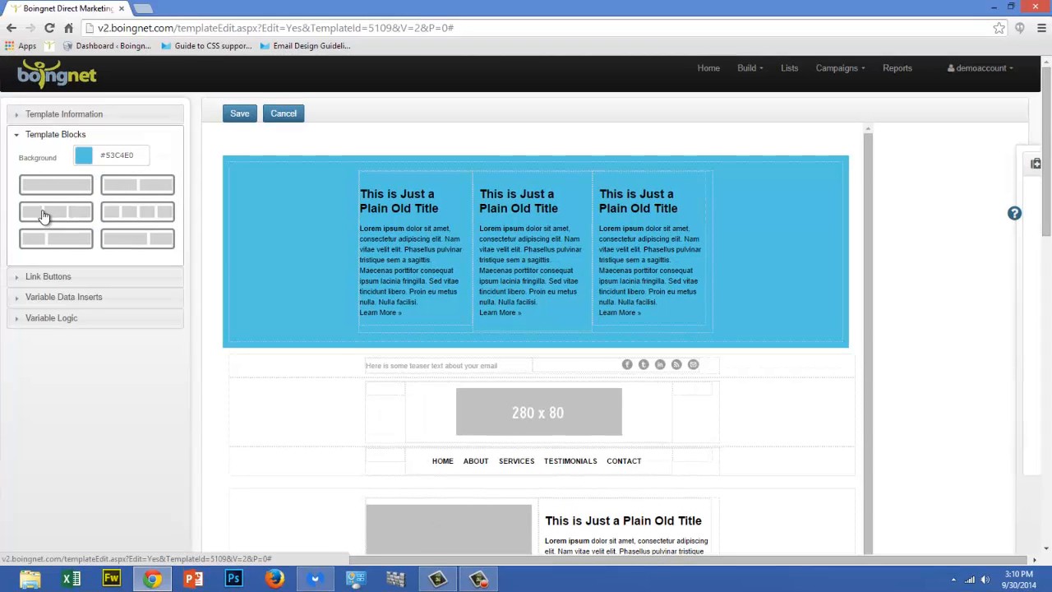
Delete the placeholder titles, text and links from all three columns of the blue block
{"action": "mouse_move", "coordinate": [271, 200]}
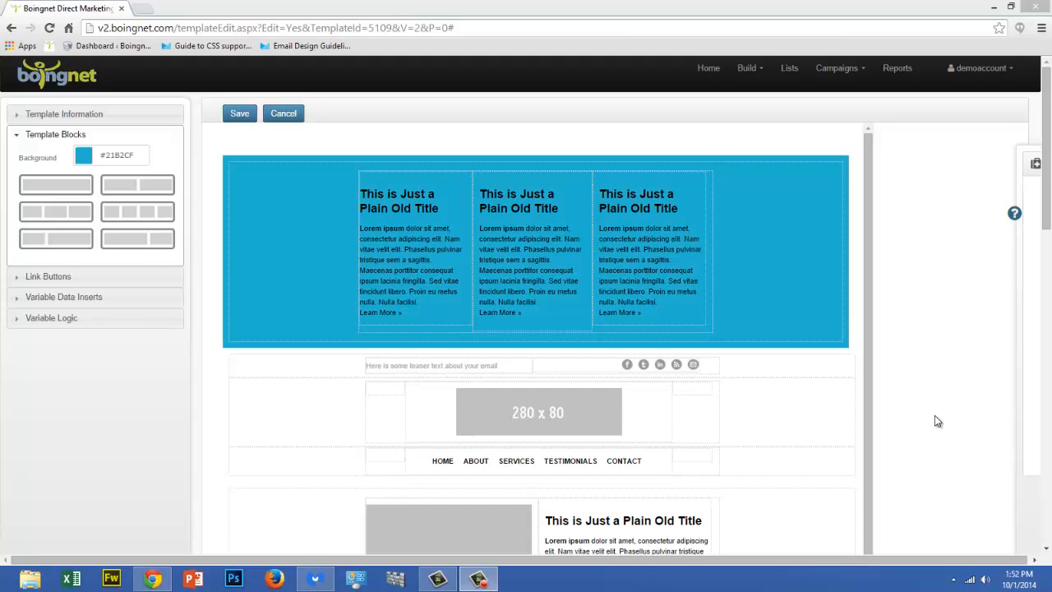
{"action": "mouse_move", "coordinate": [632, 282]}
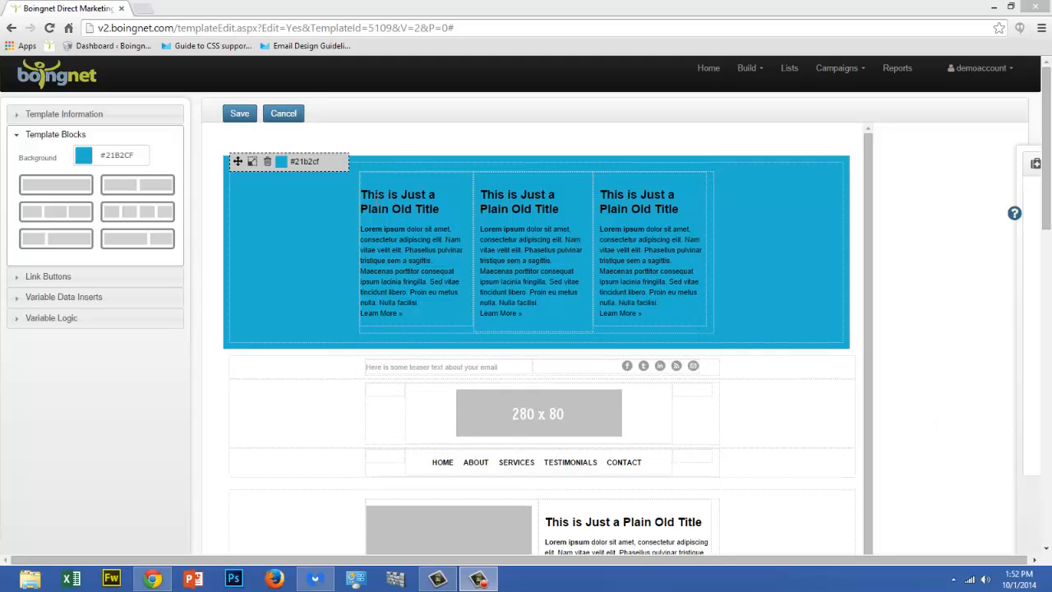
{"action": "left_click_drag", "start_coordinate": [361, 195], "coordinate": [450, 308]}
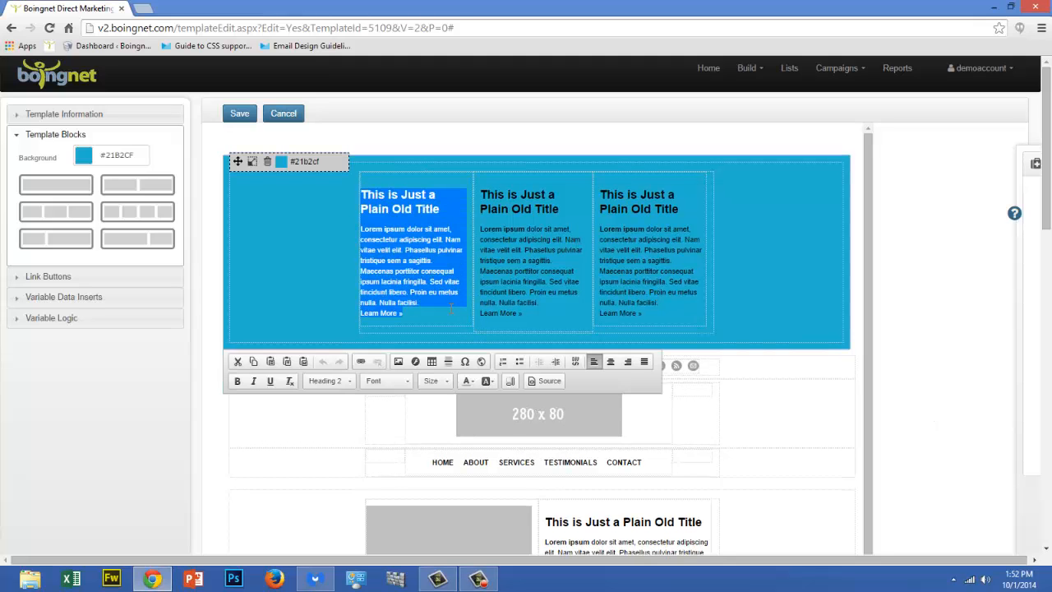
{"action": "key", "text": "Delete"}
{"action": "left_click_drag", "start_coordinate": [367, 202], "coordinate": [420, 311]}
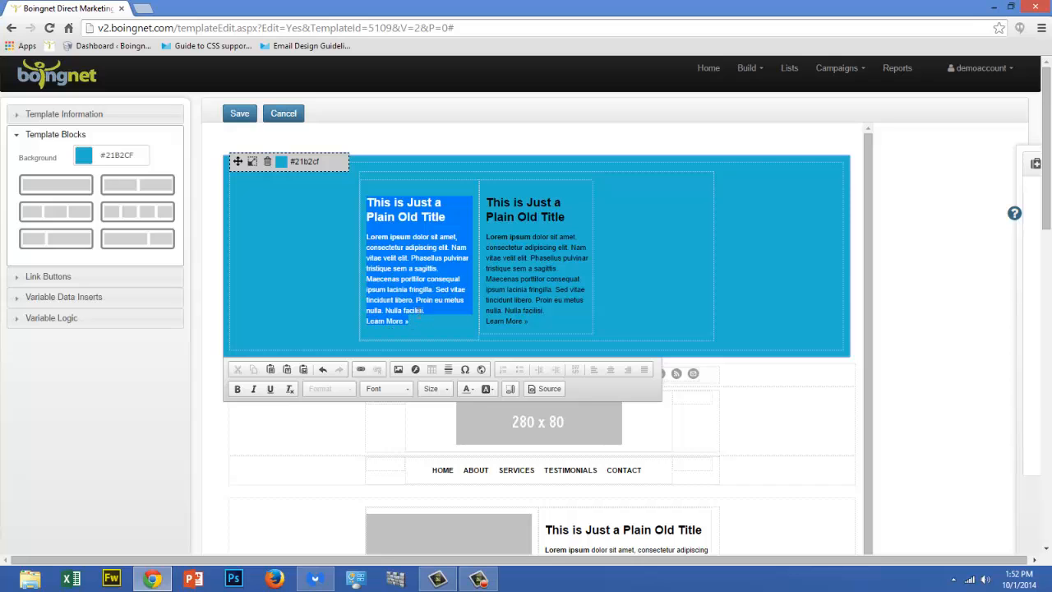
{"action": "key", "text": "Delete"}
{"action": "left_click_drag", "start_coordinate": [367, 210], "coordinate": [395, 329]}
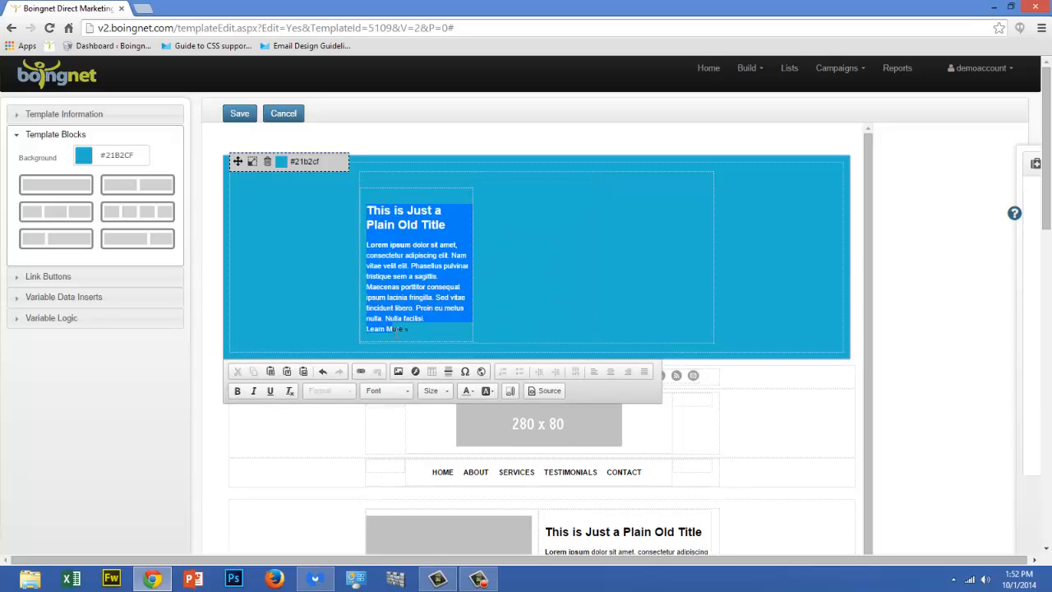
{"action": "key", "text": "Delete"}
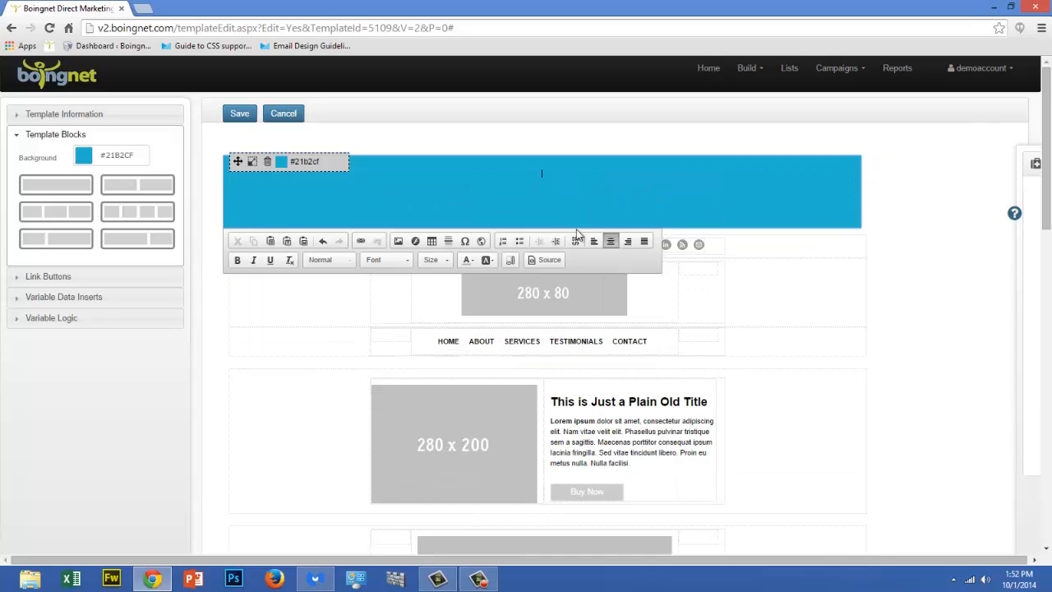
Write "Welcome to Boingnet" in the blue block in black Arial, size 26
{"action": "left_click", "coordinate": [541, 173]}
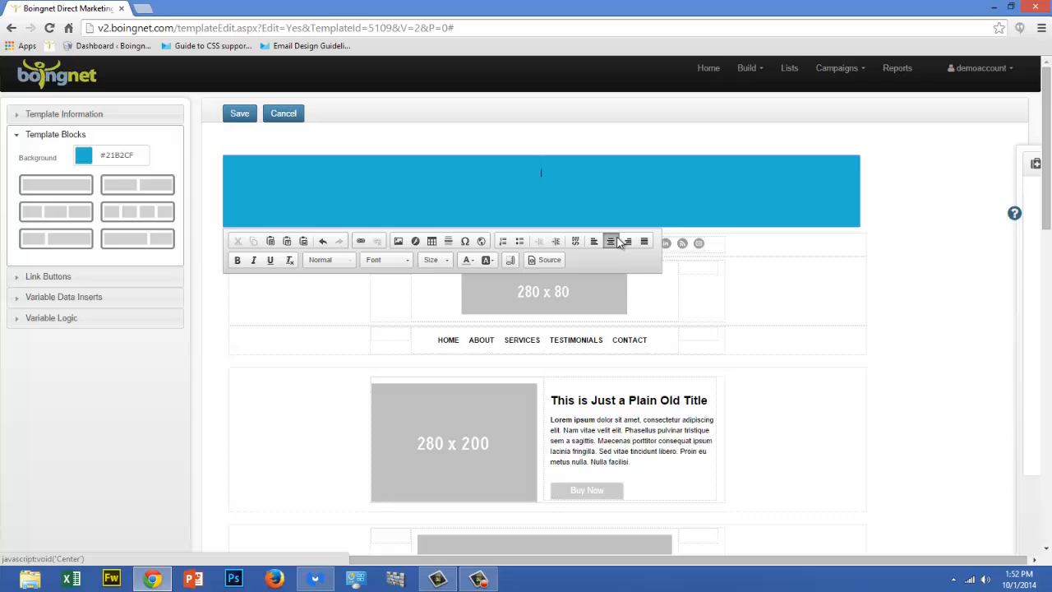
{"action": "left_click", "coordinate": [403, 262]}
{"action": "left_click", "coordinate": [406, 290]}
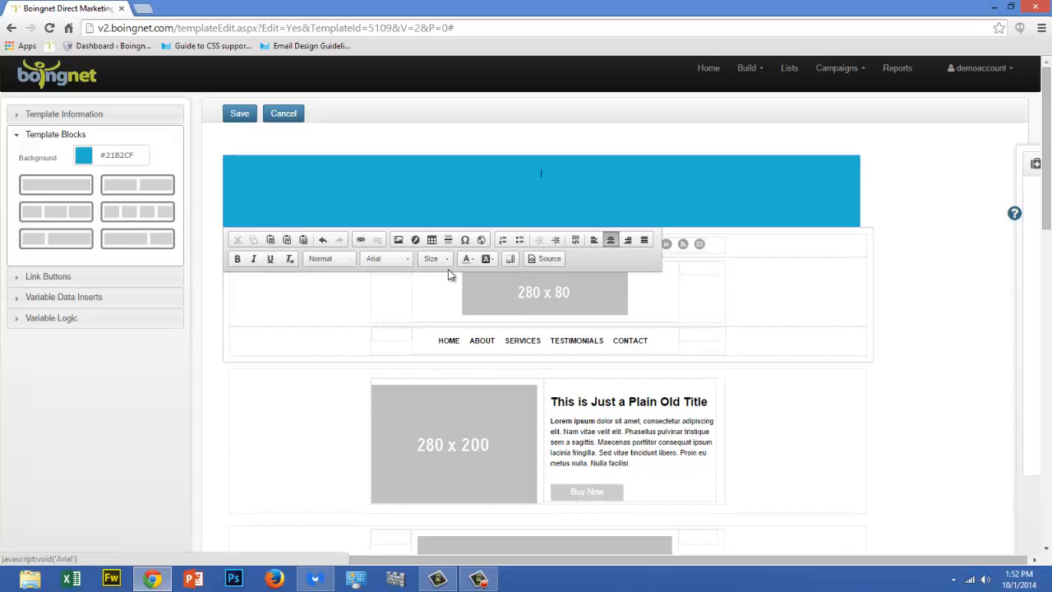
{"action": "left_click", "coordinate": [434, 260]}
{"action": "scroll", "coordinate": [483, 289], "scroll_direction": "down", "scroll_amount": 5}
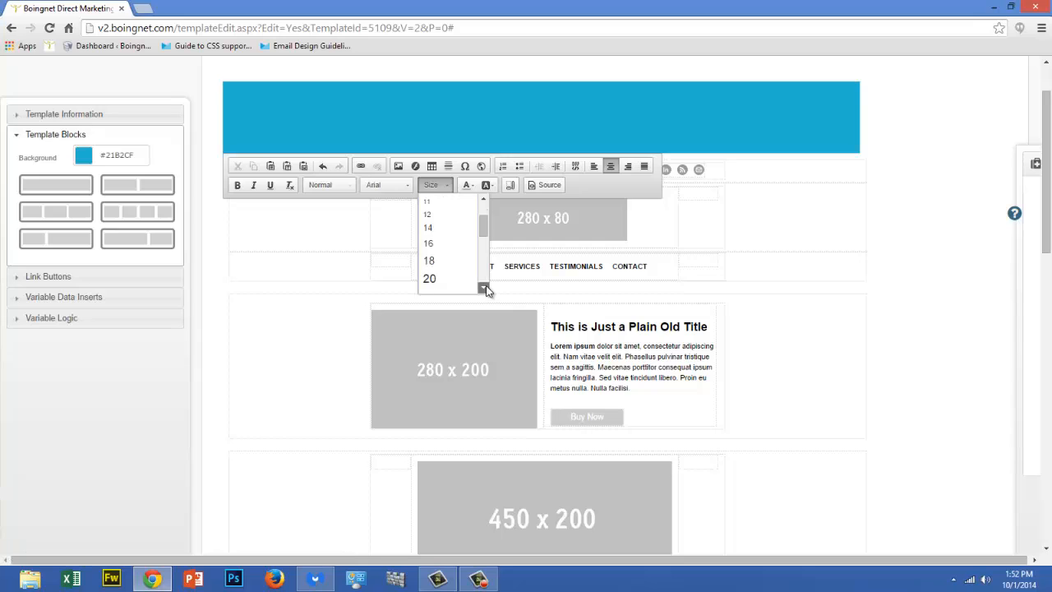
{"action": "left_click", "coordinate": [456, 264]}
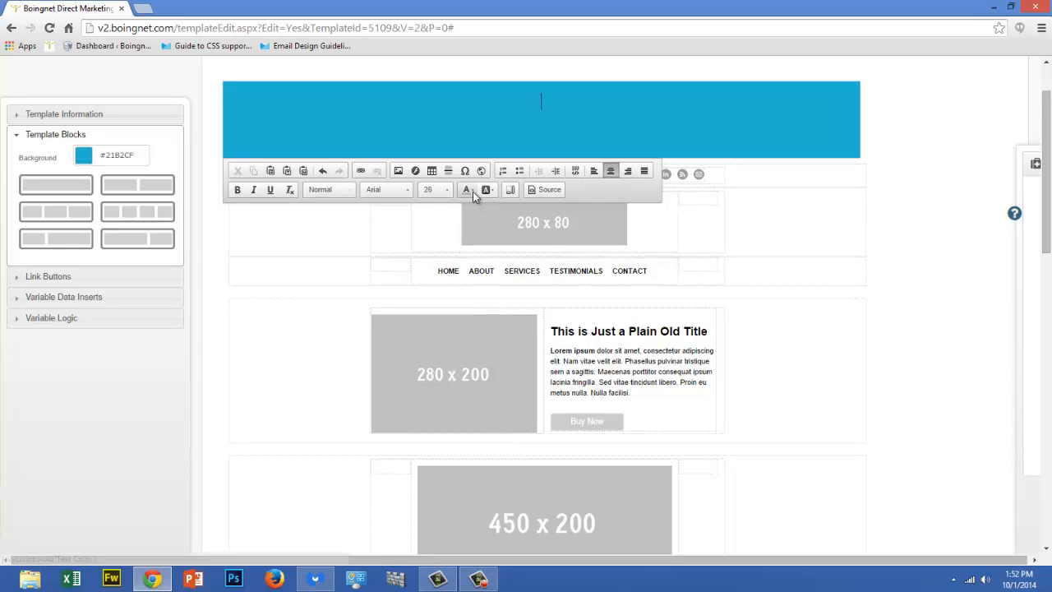
{"action": "left_click", "coordinate": [469, 191]}
{"action": "left_click", "coordinate": [473, 205]}
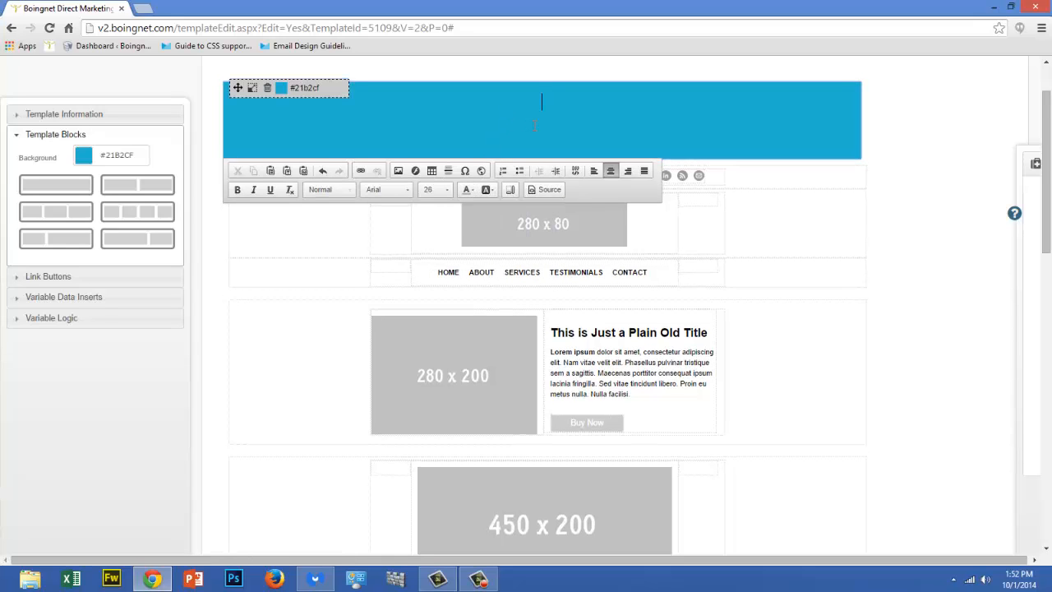
{"action": "type", "text": "Welcome to B"}
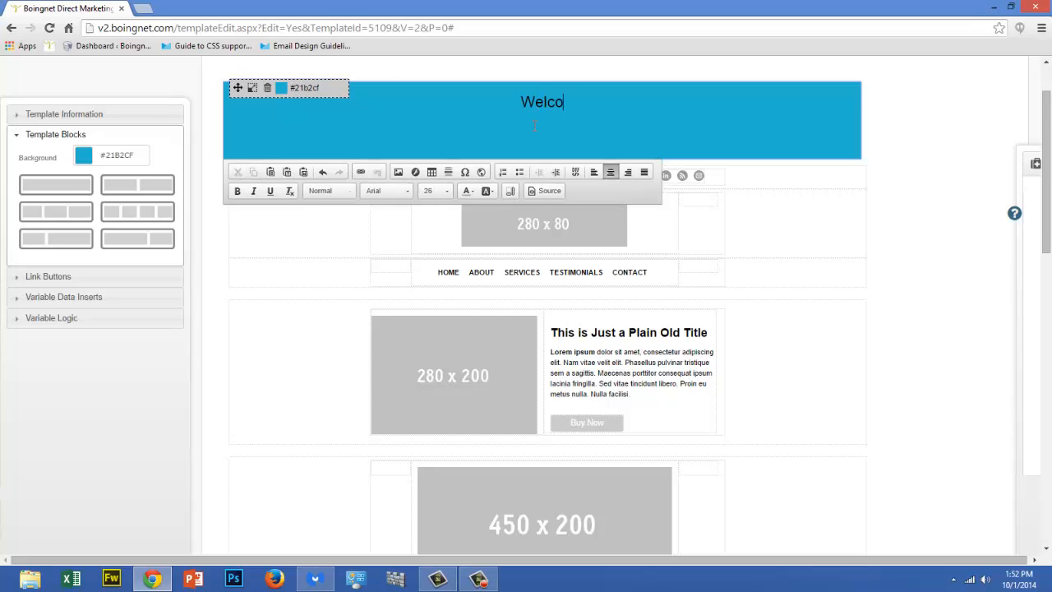
{"action": "type", "text": "oingnet"}
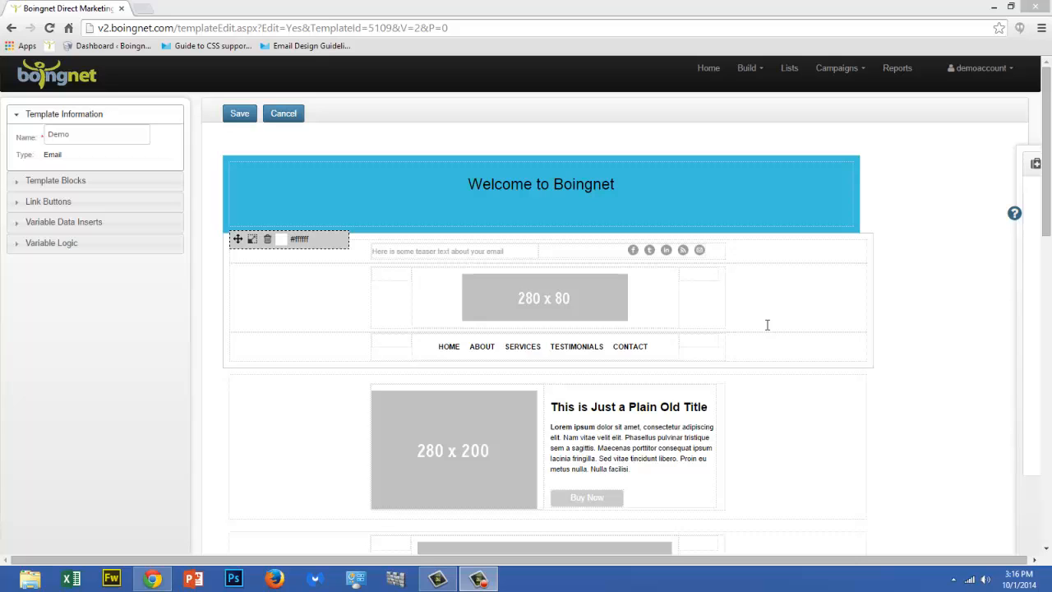
Start an image above the welcome text and choose newlogo1048_388.jpg from the server's Image folder
{"action": "mouse_move", "coordinate": [1037, 301]}
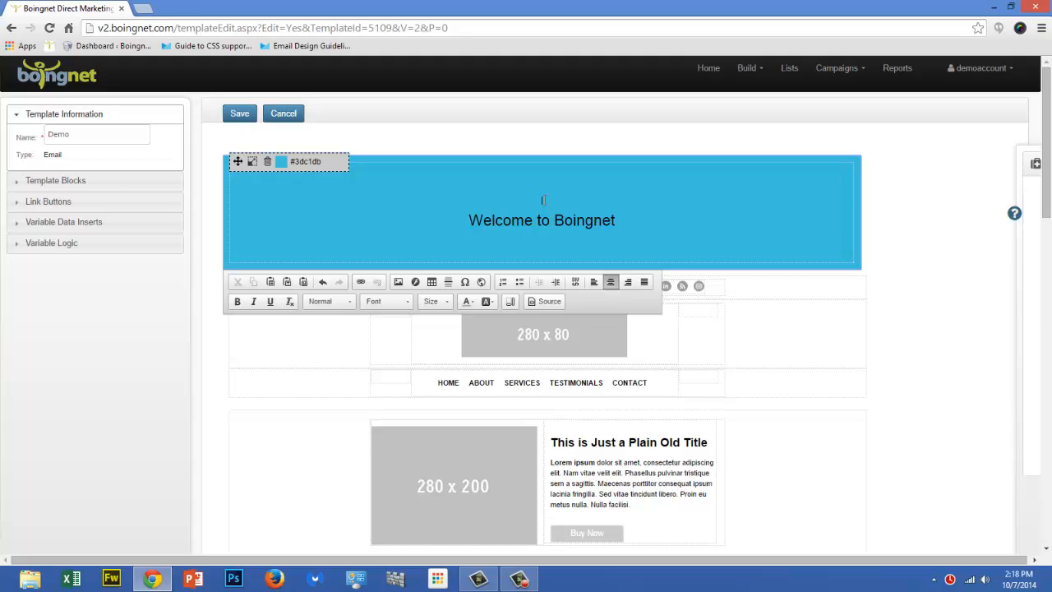
{"action": "left_click", "coordinate": [398, 282]}
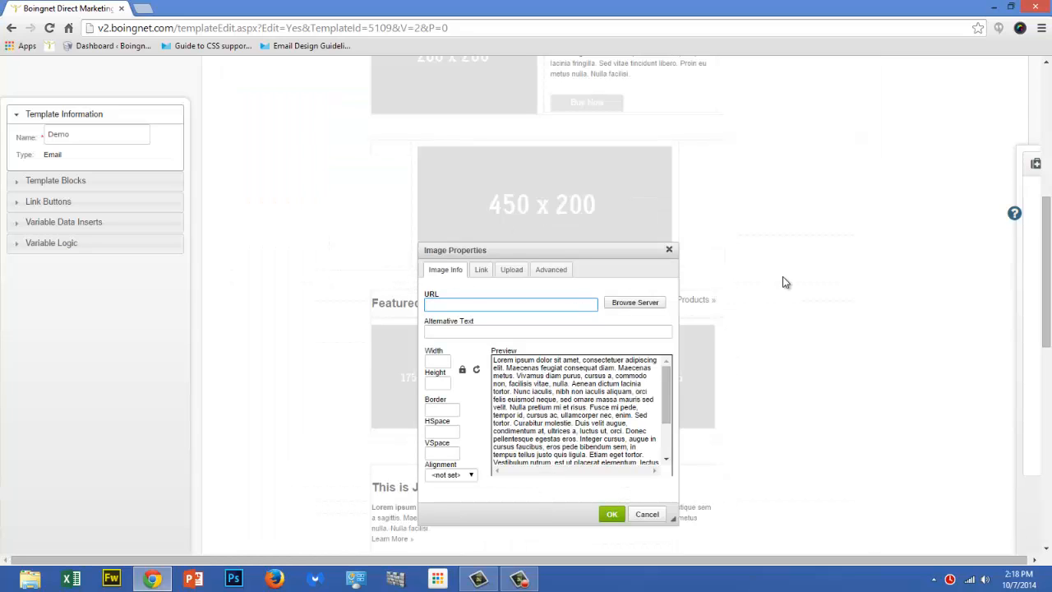
{"action": "left_click", "coordinate": [636, 304]}
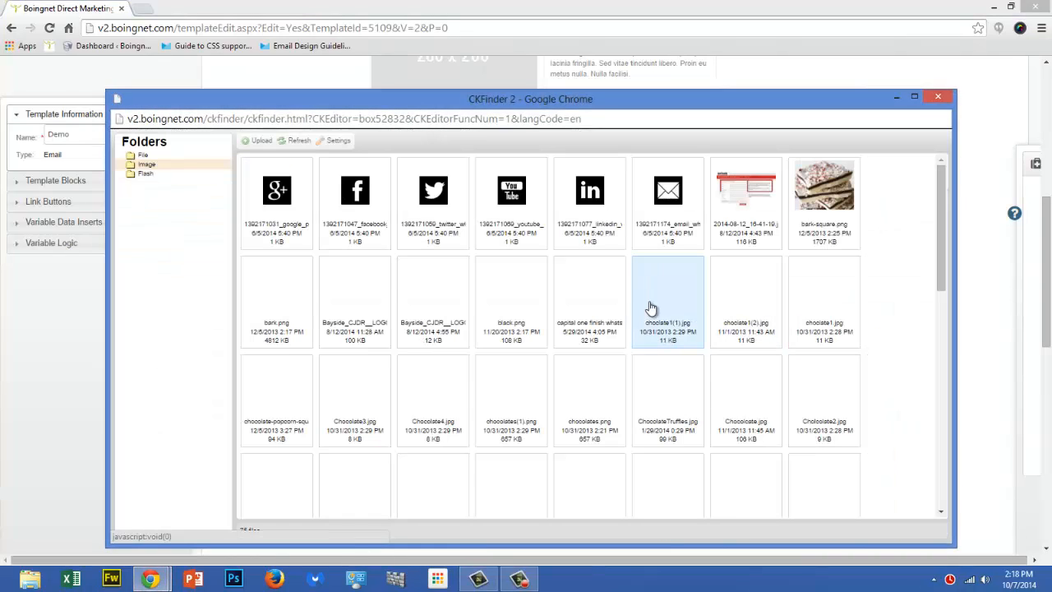
{"action": "left_click_drag", "start_coordinate": [943, 212], "coordinate": [950, 378]}
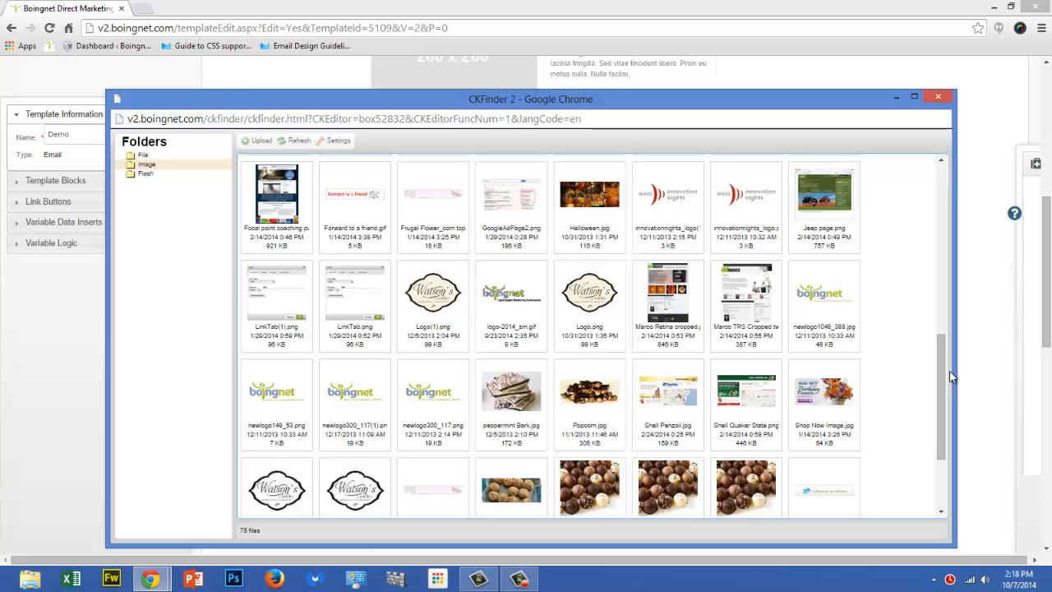
{"action": "double_click", "coordinate": [832, 300]}
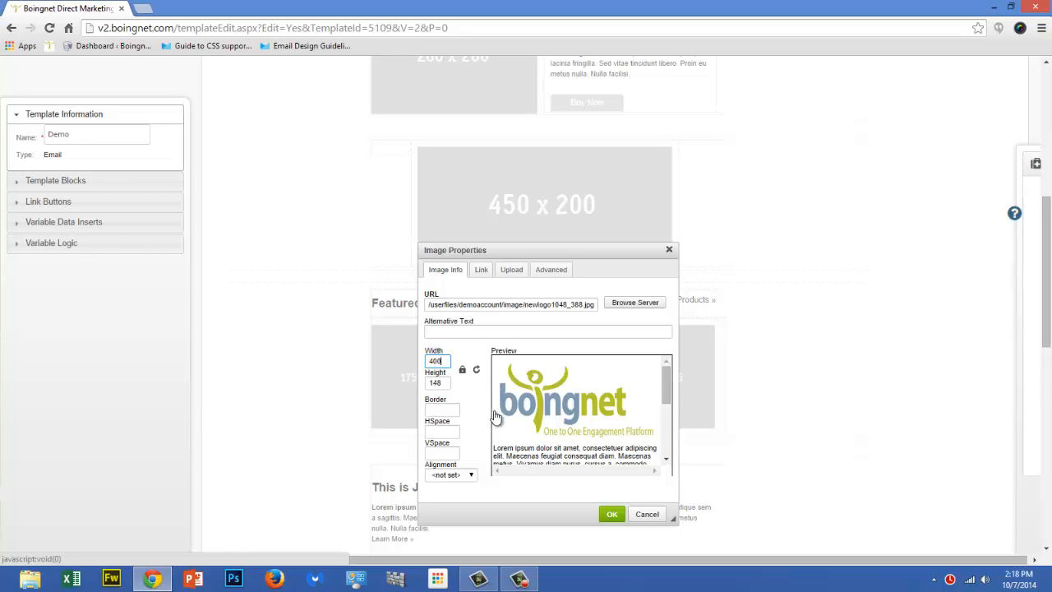
Give the logo the alternative text "Logo-Boingnet" and insert it at 400 x 148
{"action": "left_click", "coordinate": [433, 332]}
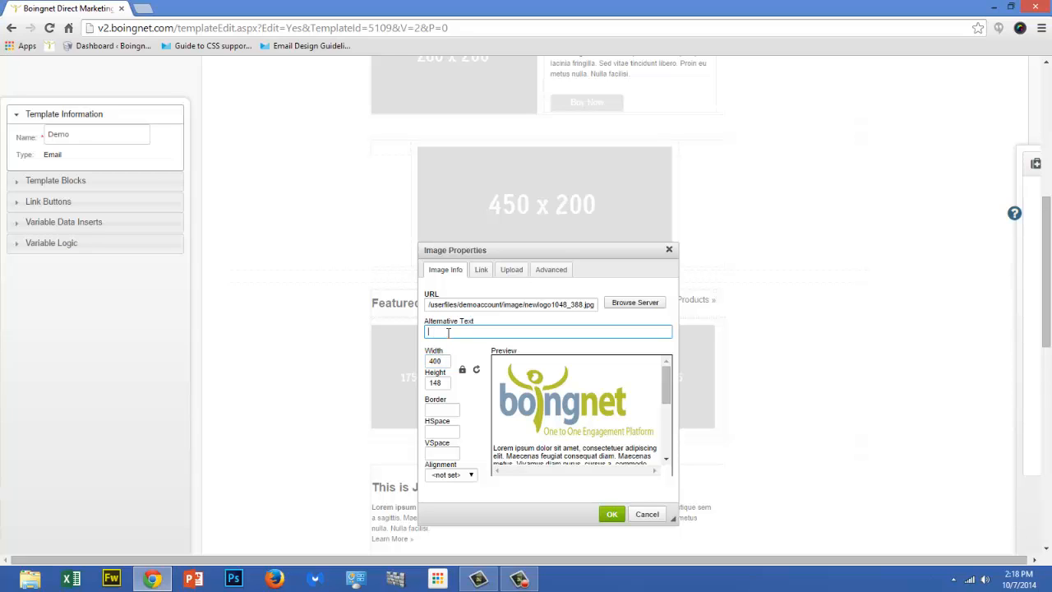
{"action": "type", "text": "Logo-Boingnet"}
{"action": "left_click", "coordinate": [613, 515]}
{"action": "scroll", "coordinate": [917, 321], "scroll_direction": "up", "scroll_amount": 5}
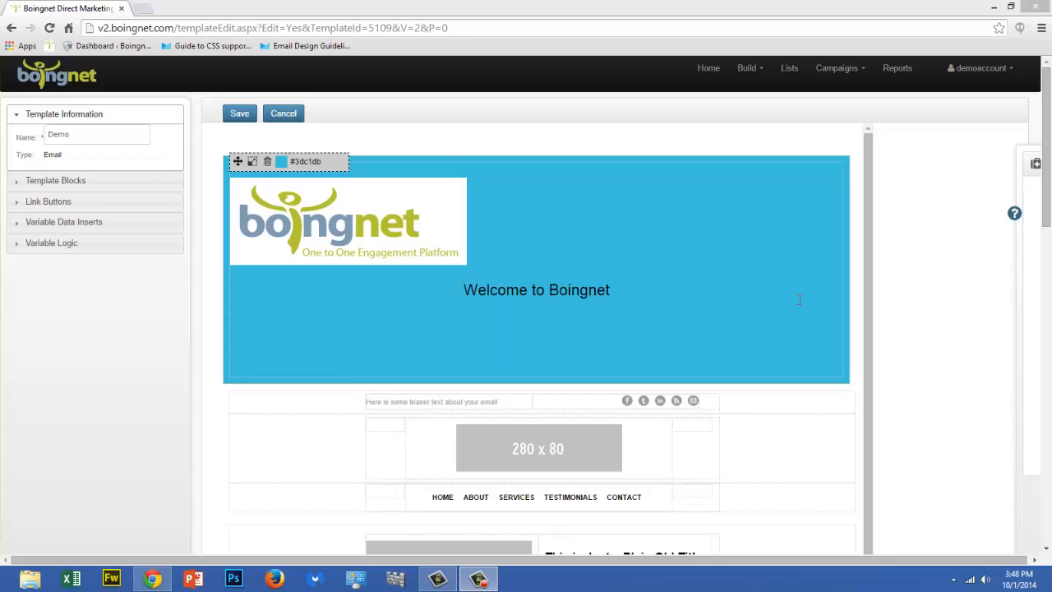
{"action": "left_click", "coordinate": [55, 204]}
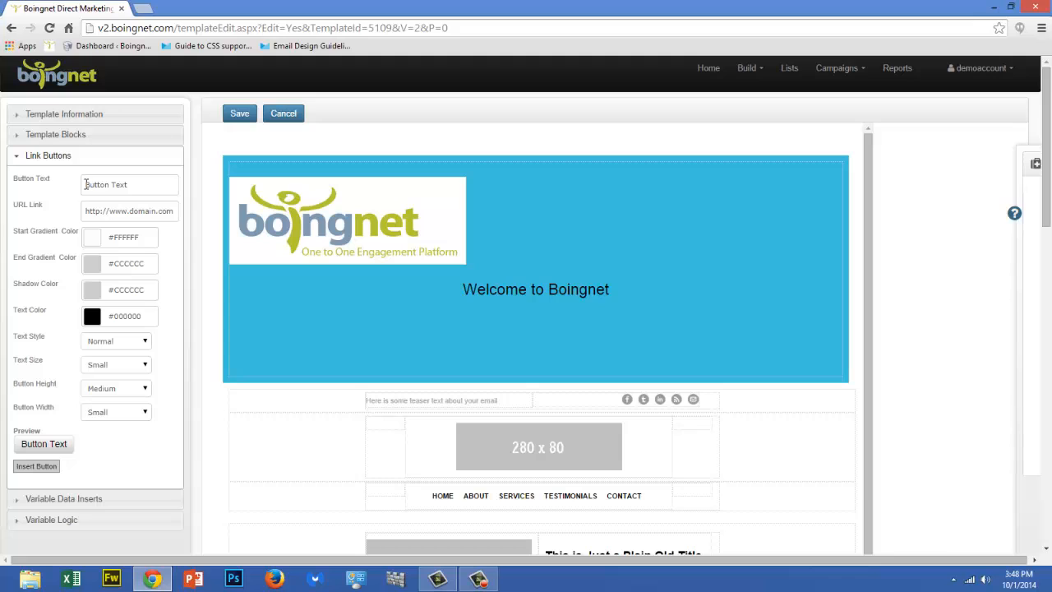
{"action": "left_click", "coordinate": [85, 184]}
{"action": "type", "text": "Lea"}
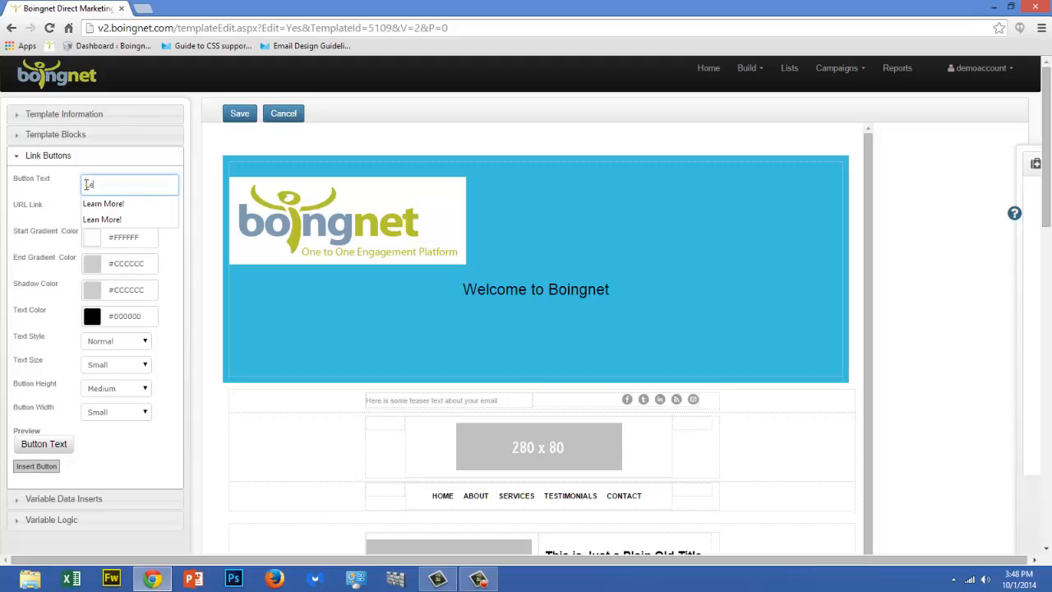
{"action": "left_click", "coordinate": [115, 203]}
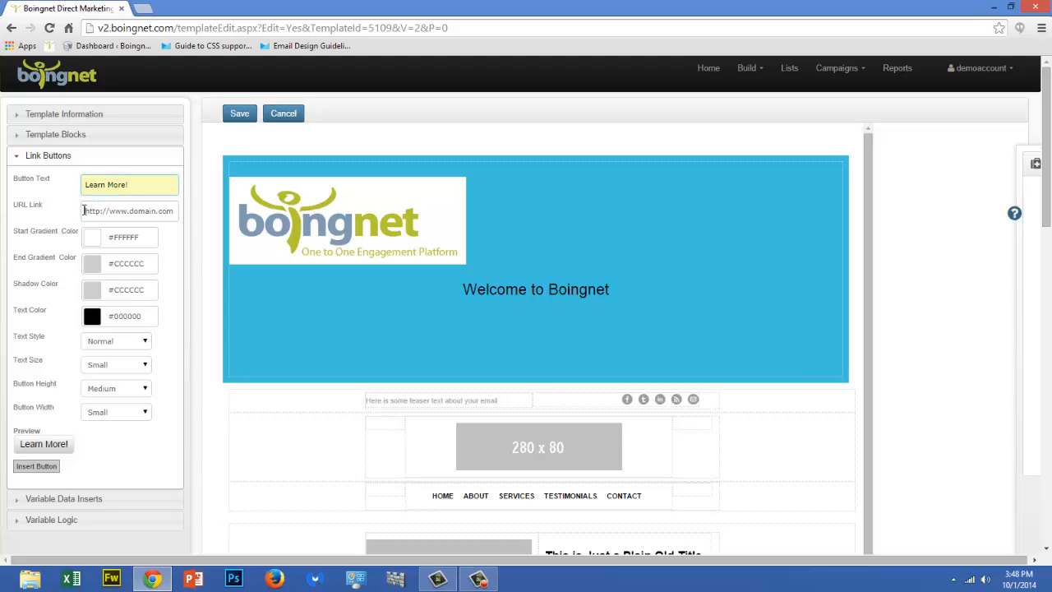
{"action": "left_click", "coordinate": [86, 212]}
{"action": "type", "text": "h"}
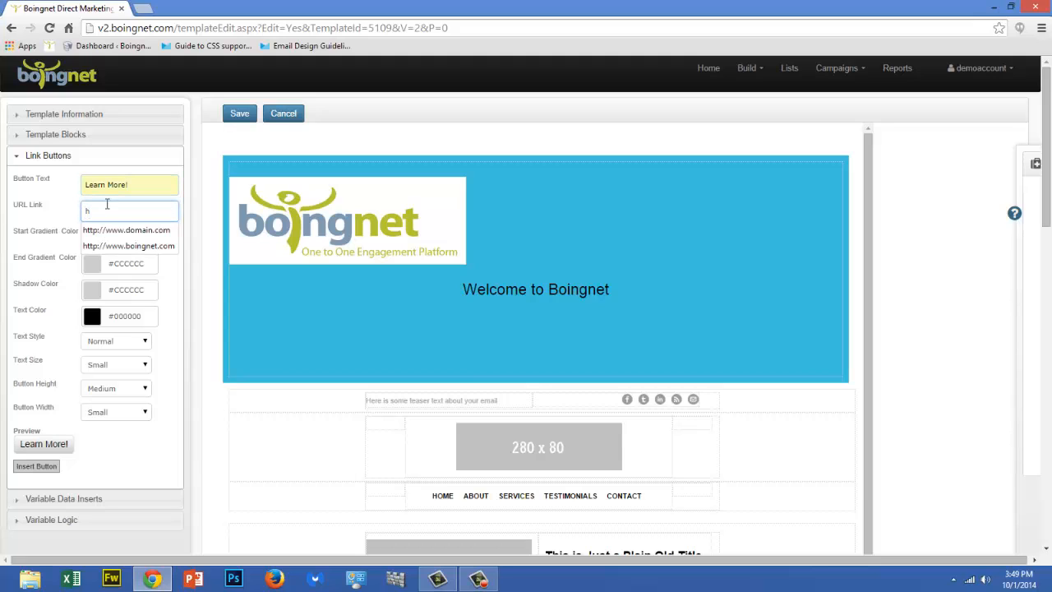
{"action": "left_click", "coordinate": [127, 246]}
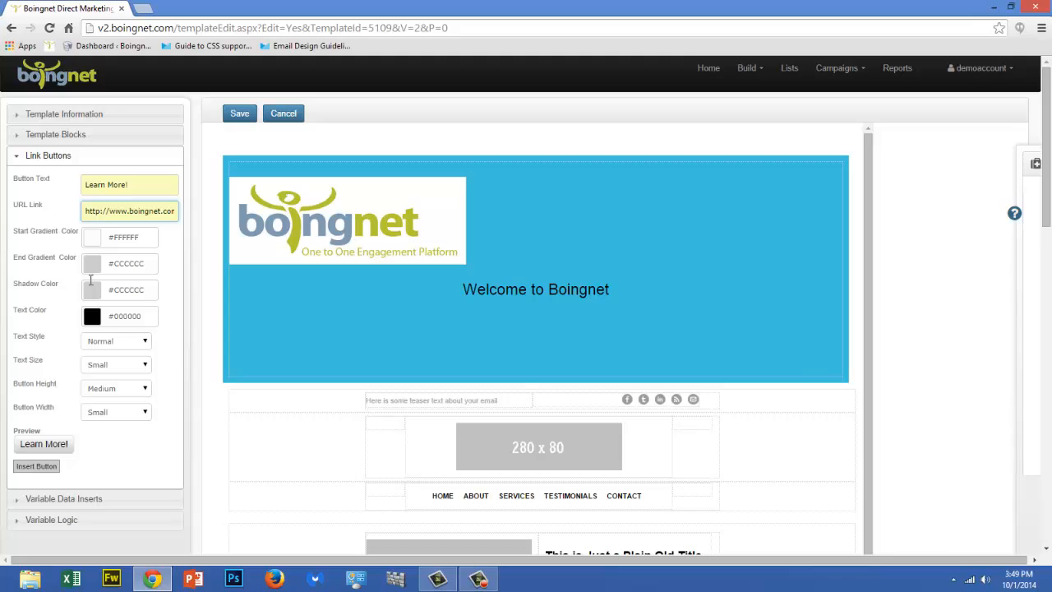
Give the link button a gradient starting at yellow-orange #EDBA2F and ending at dark orange #AD5215
{"action": "left_click", "coordinate": [106, 237]}
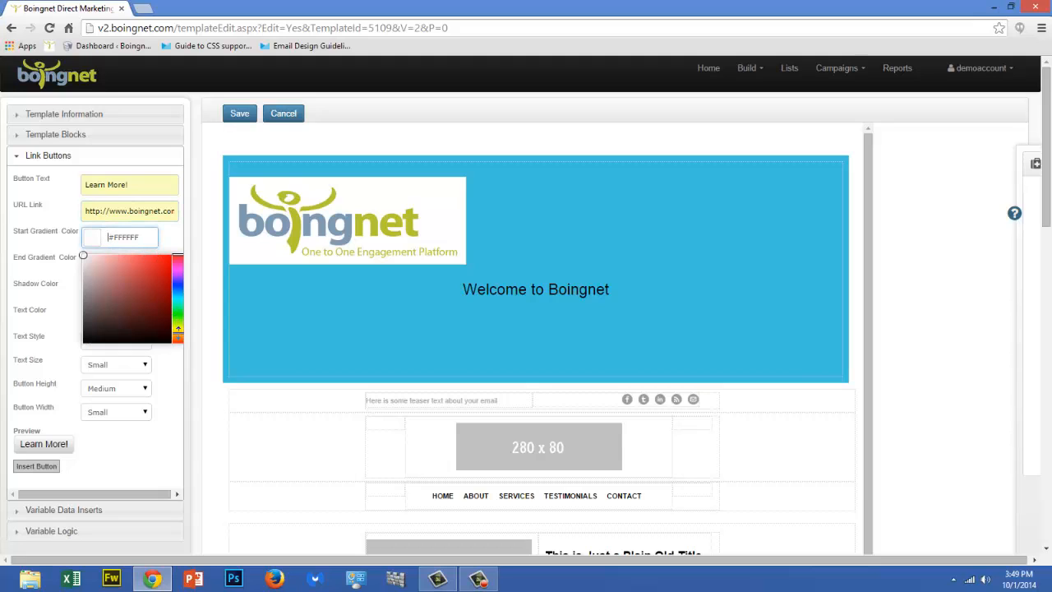
{"action": "left_click", "coordinate": [177, 332]}
{"action": "left_click", "coordinate": [153, 260]}
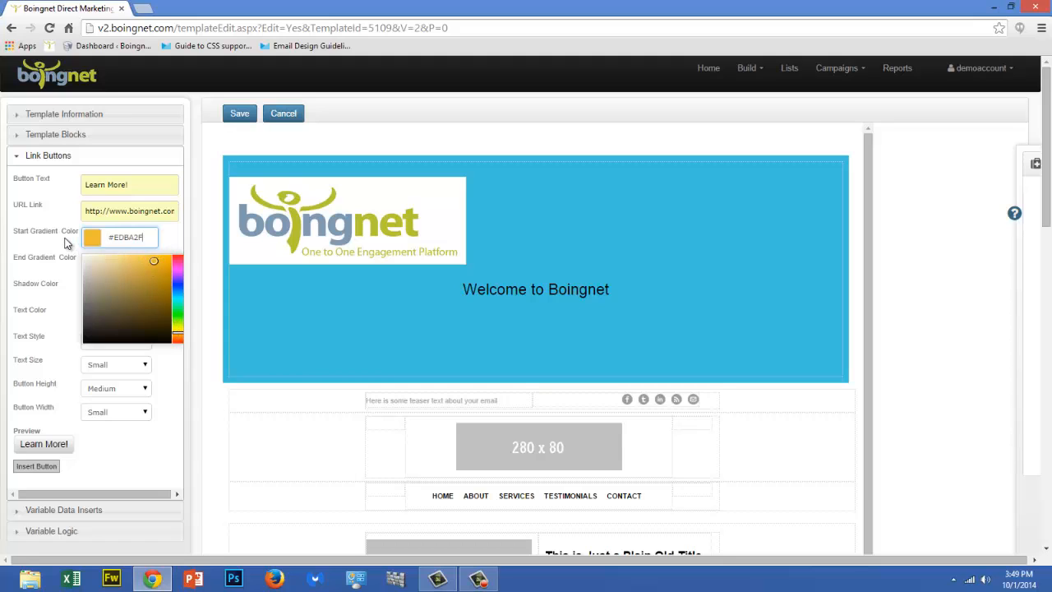
{"action": "left_click", "coordinate": [67, 242]}
{"action": "left_click", "coordinate": [115, 264]}
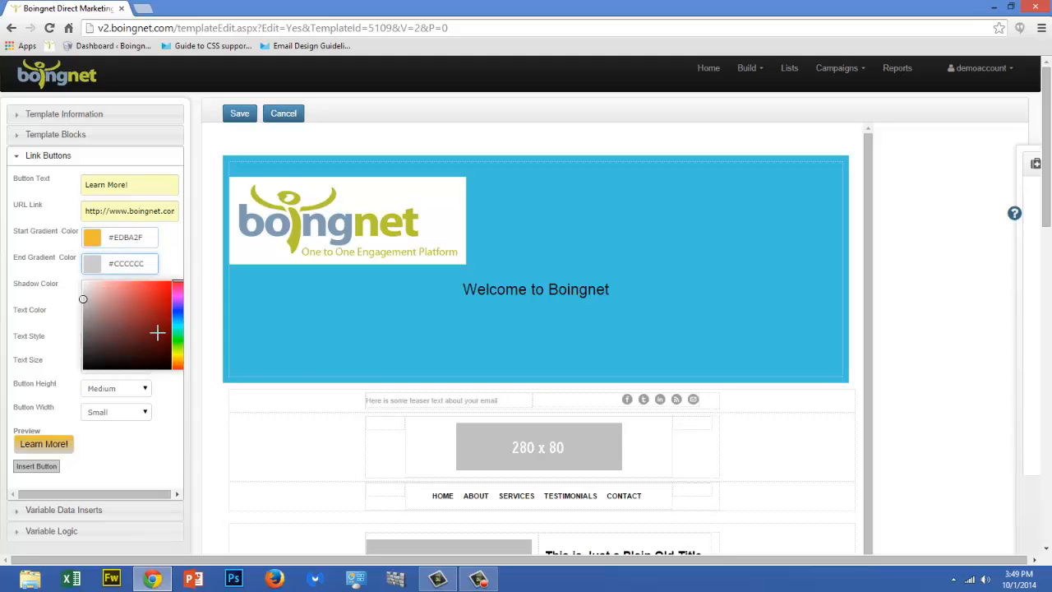
{"action": "left_click", "coordinate": [177, 364]}
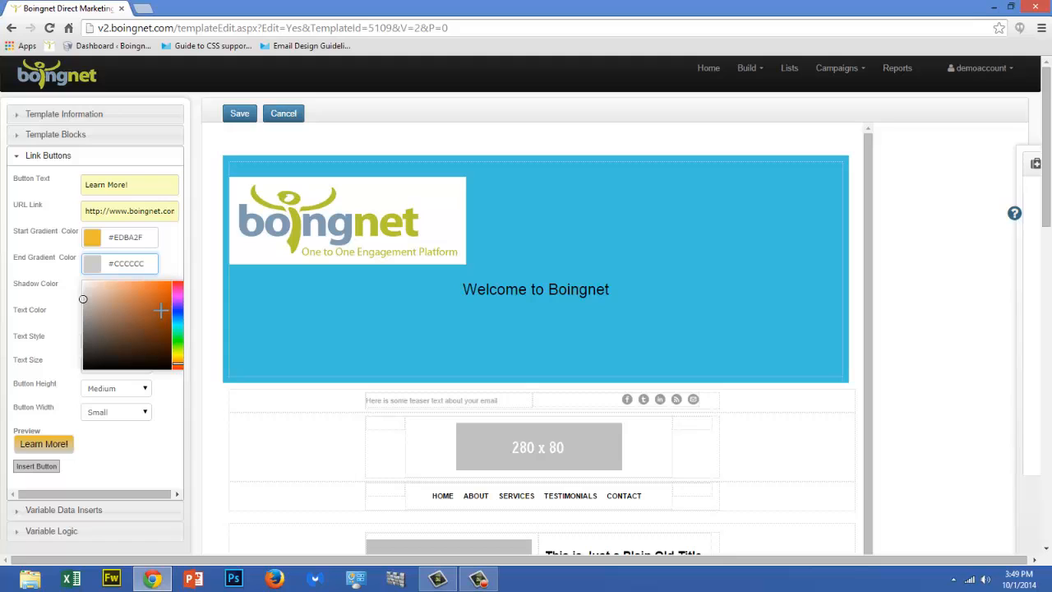
{"action": "left_click", "coordinate": [161, 309]}
{"action": "left_click", "coordinate": [64, 277]}
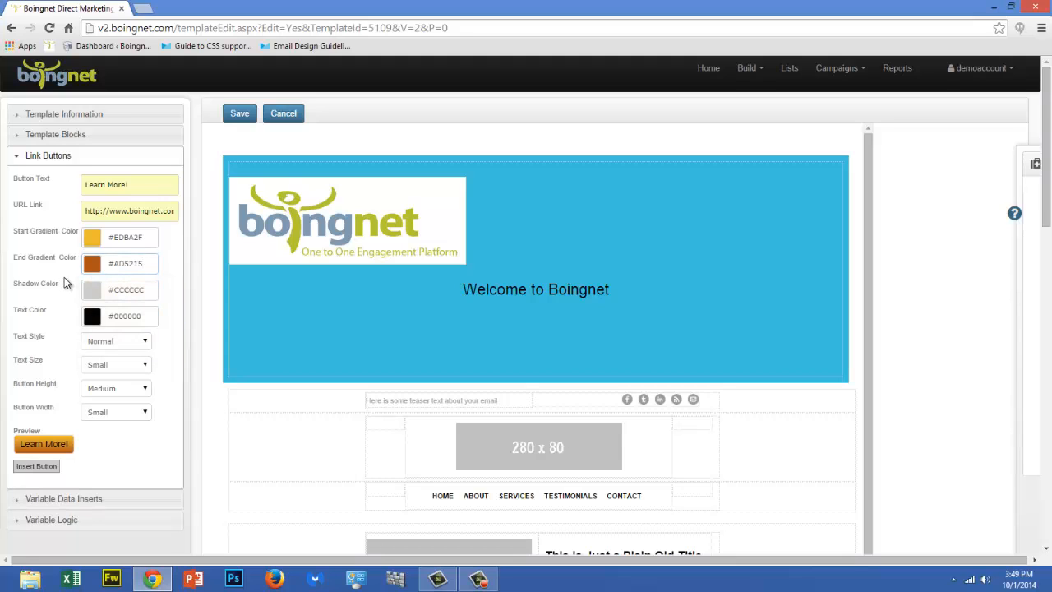
Set the link button's shadow colour to red #B51A12 and its text colour to near-white #F7EDED
{"action": "left_click", "coordinate": [112, 293]}
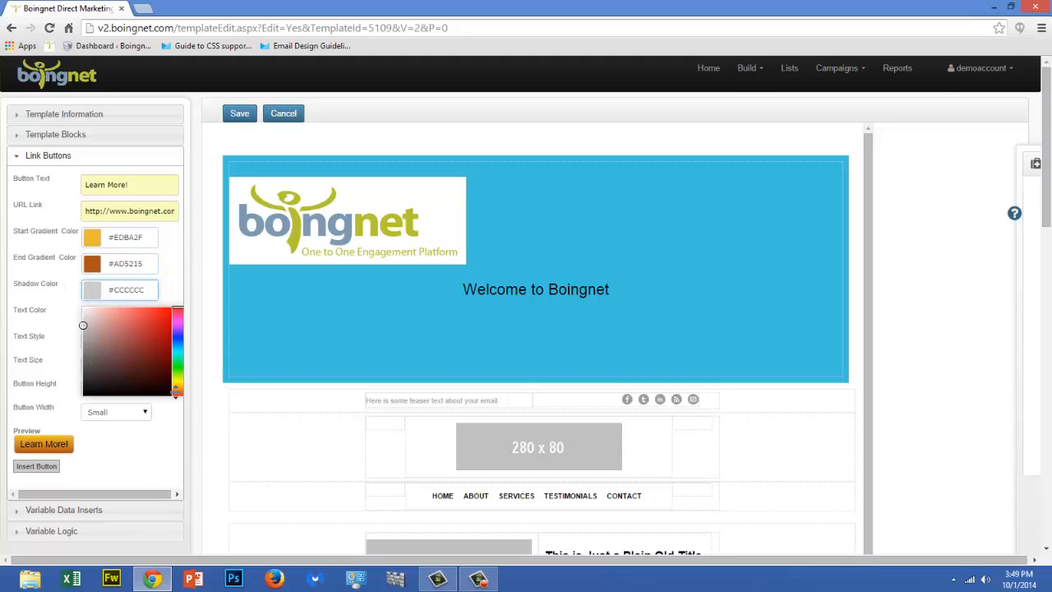
{"action": "left_click", "coordinate": [163, 332]}
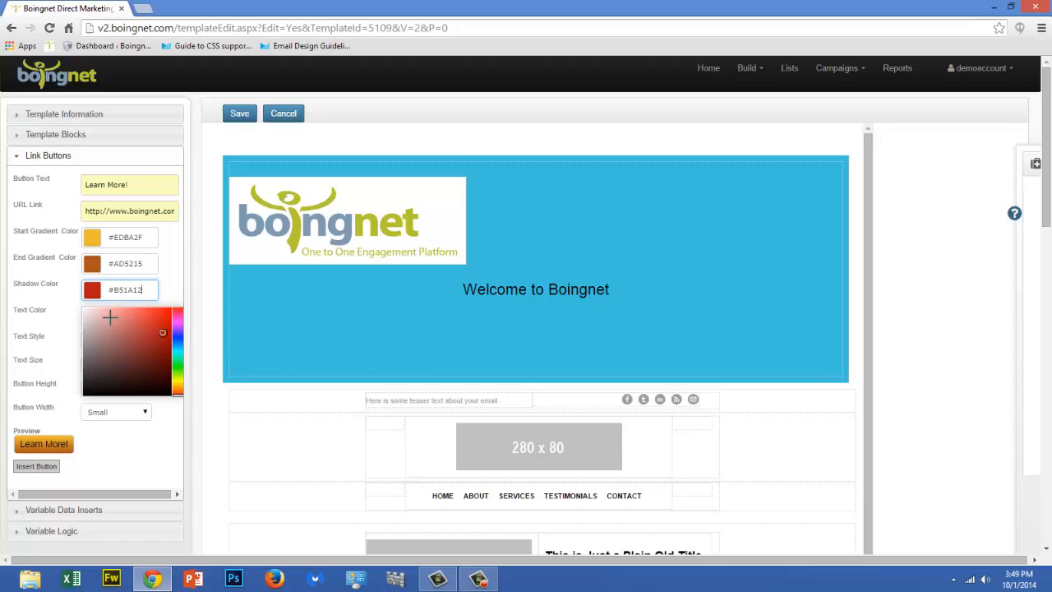
{"action": "left_click", "coordinate": [71, 303]}
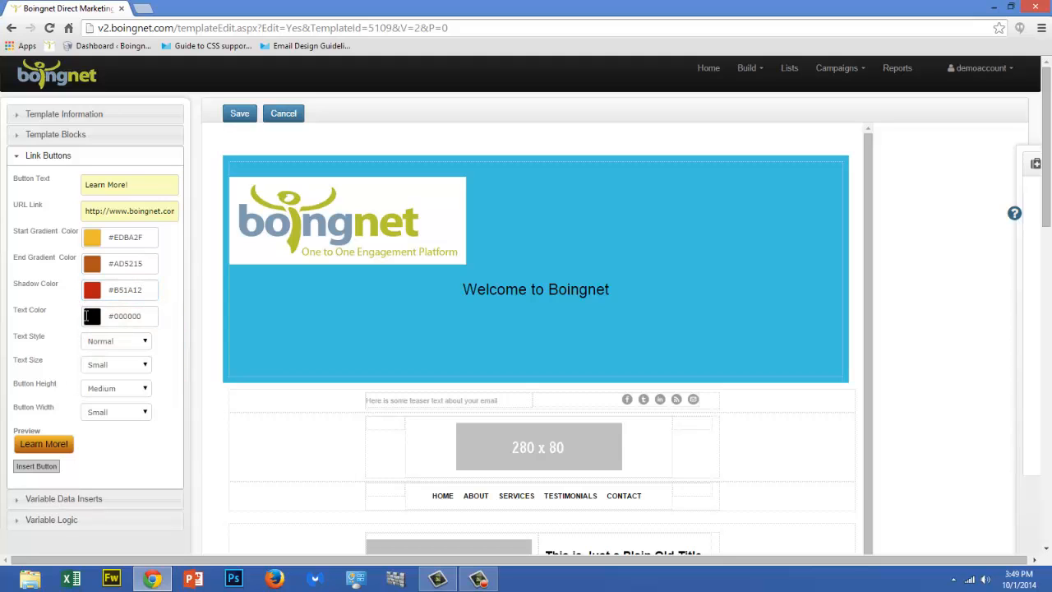
{"action": "left_click", "coordinate": [85, 315]}
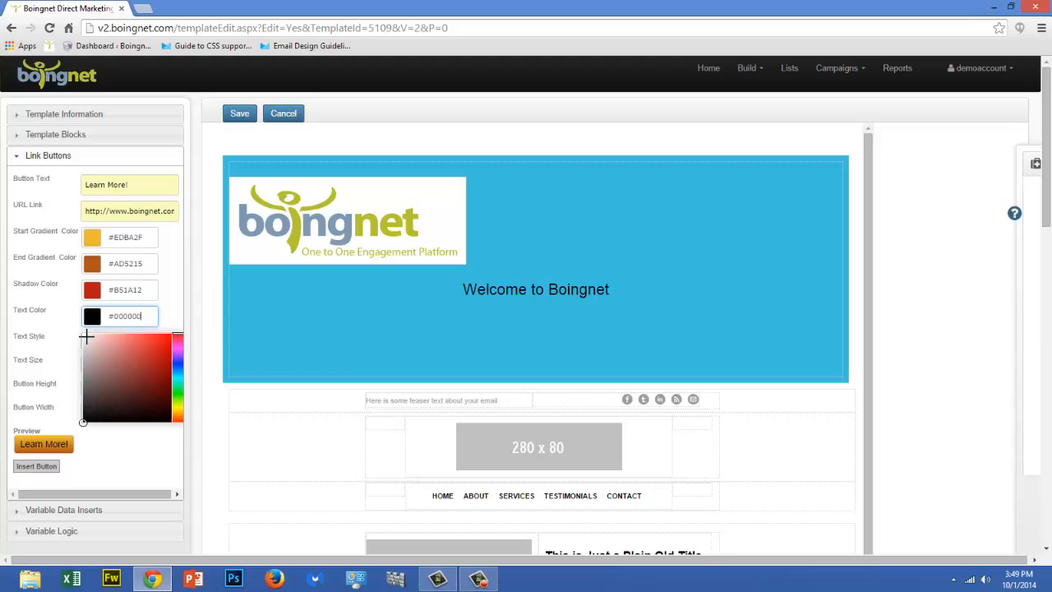
{"action": "left_click", "coordinate": [86, 336]}
{"action": "left_click", "coordinate": [69, 332]}
Make the link button's text bold and extra large
{"action": "left_click", "coordinate": [145, 342]}
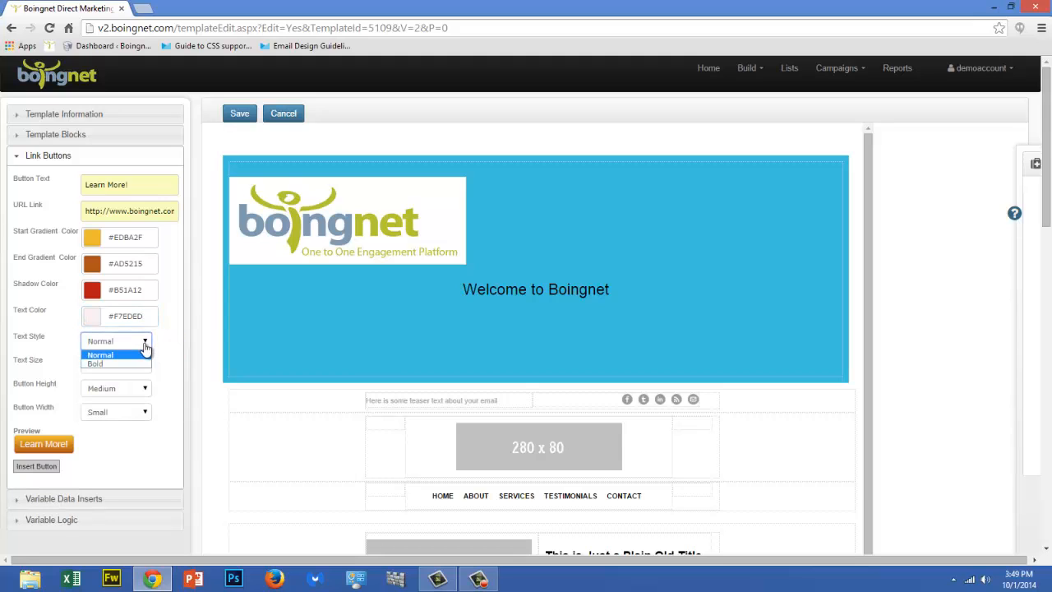
{"action": "left_click", "coordinate": [134, 363]}
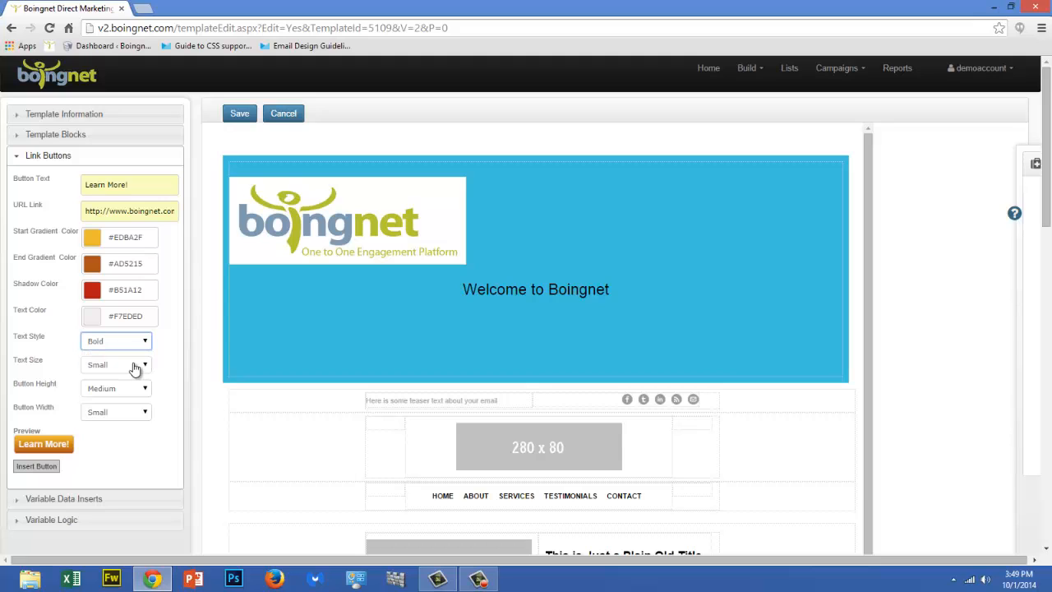
{"action": "left_click", "coordinate": [145, 366]}
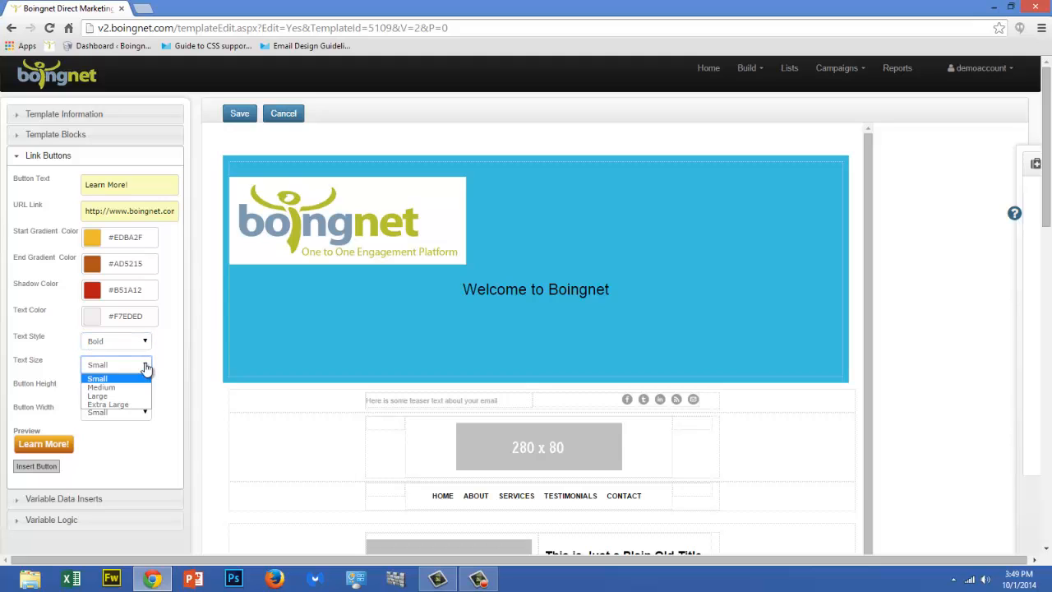
{"action": "left_click", "coordinate": [142, 404]}
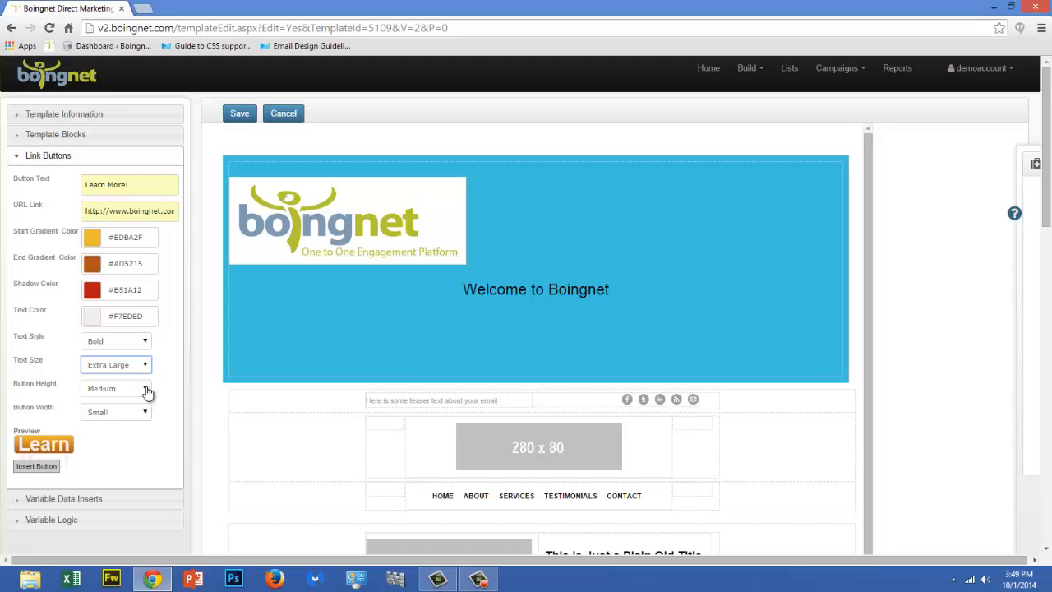
Set the link button's height and width to Extra Large and insert it below the welcome text
{"action": "left_click", "coordinate": [146, 388]}
{"action": "left_click", "coordinate": [144, 427]}
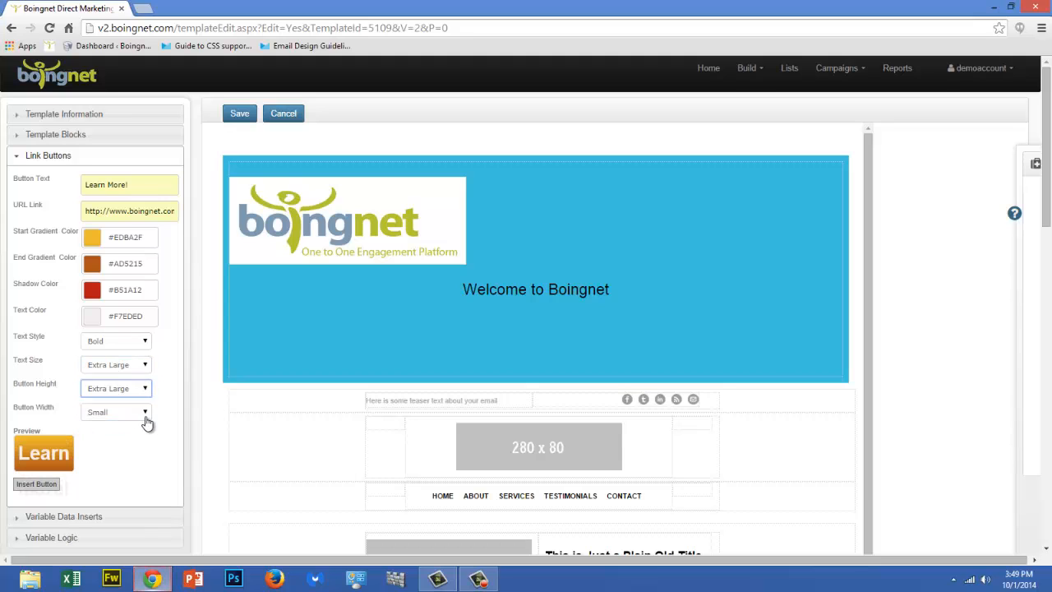
{"action": "left_click", "coordinate": [147, 413]}
{"action": "left_click", "coordinate": [135, 454]}
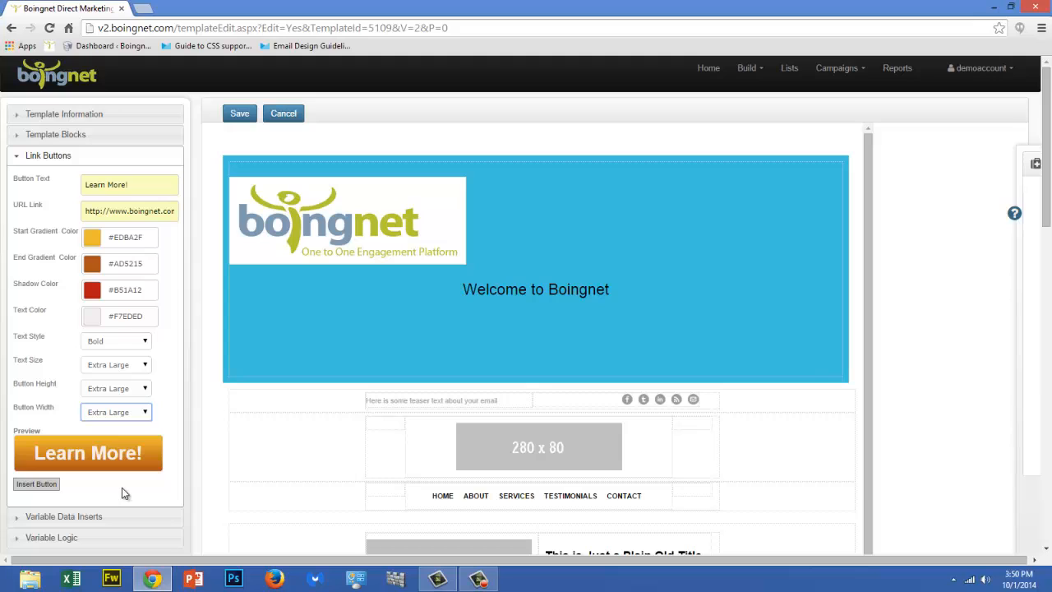
{"action": "left_click", "coordinate": [43, 491]}
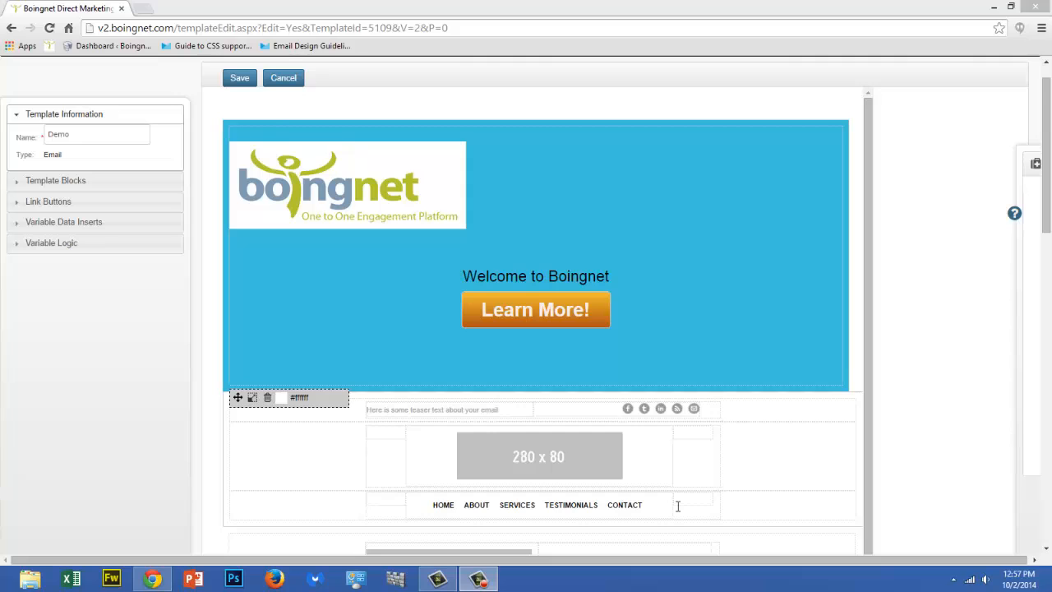
Write "Hello" above the welcome text and insert the First Name variable after it
{"action": "left_click", "coordinate": [545, 250]}
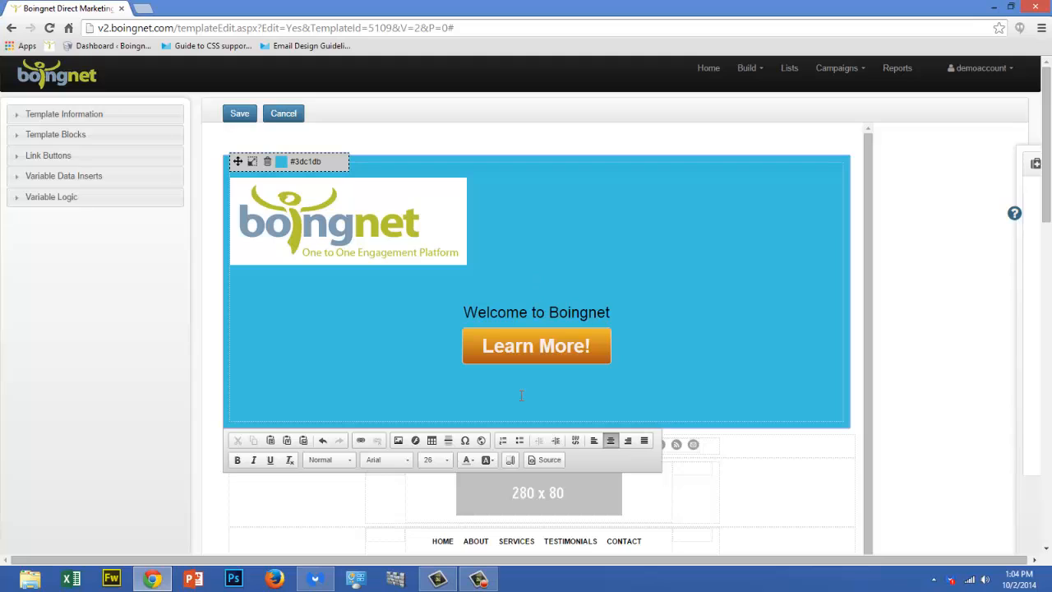
{"action": "type", "text": "Hello"}
{"action": "left_click", "coordinate": [41, 179]}
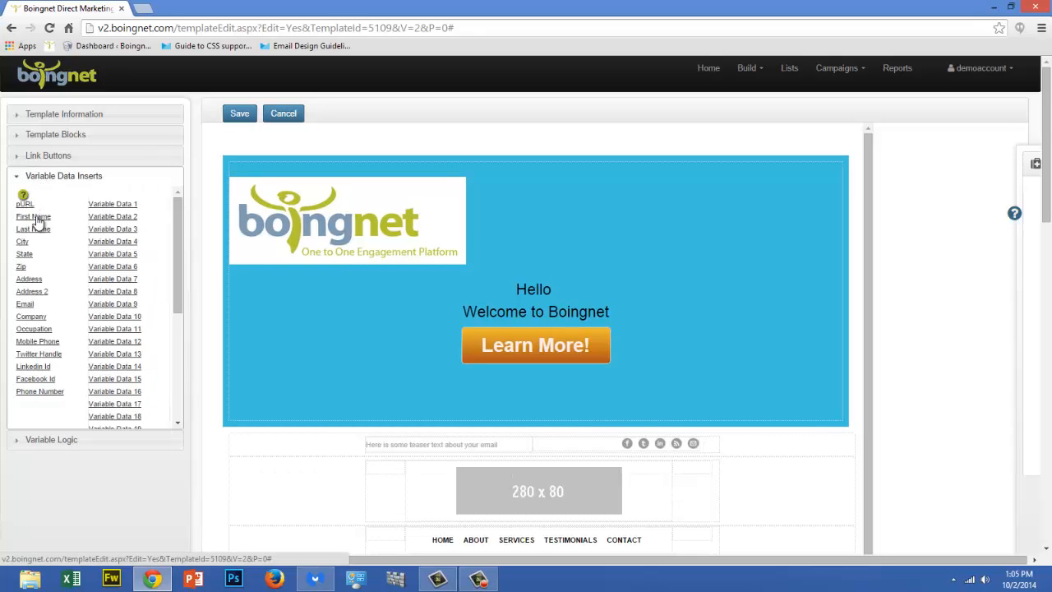
{"action": "left_click", "coordinate": [36, 217]}
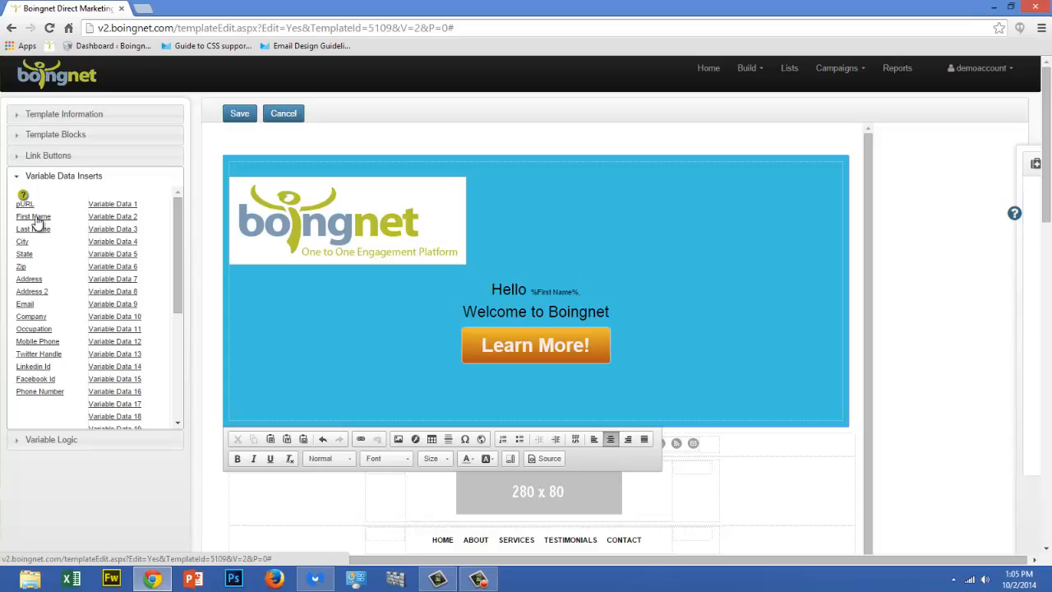
Set the font size of the First Name variable in the greeting to 26
{"action": "key", "text": "shift+Left"}
{"action": "key", "text": "shift+Left"}
{"action": "key", "text": "shift+Left"}
{"action": "key", "text": "shift+Left"}
{"action": "key", "text": "shift+Left"}
{"action": "key", "text": "shift+Left"}
{"action": "key", "text": "shift+Left"}
{"action": "key", "text": "shift+Left"}
{"action": "key", "text": "shift+Left"}
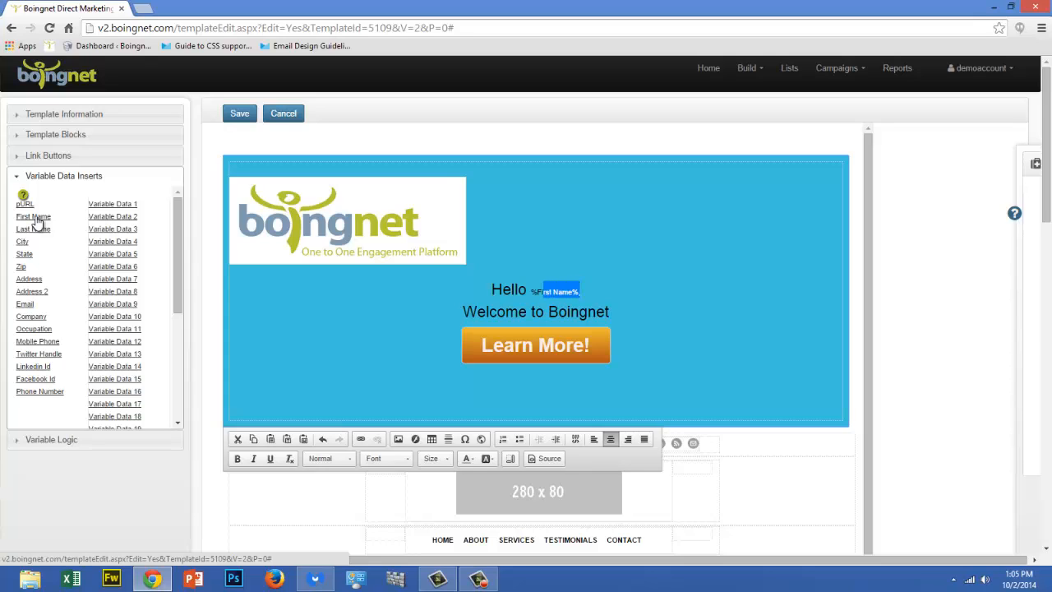
{"action": "key", "text": "shift+Left"}
{"action": "key", "text": "shift+Left"}
{"action": "key", "text": "shift+Left"}
{"action": "key", "text": "shift+Left"}
{"action": "left_click", "coordinate": [447, 461]}
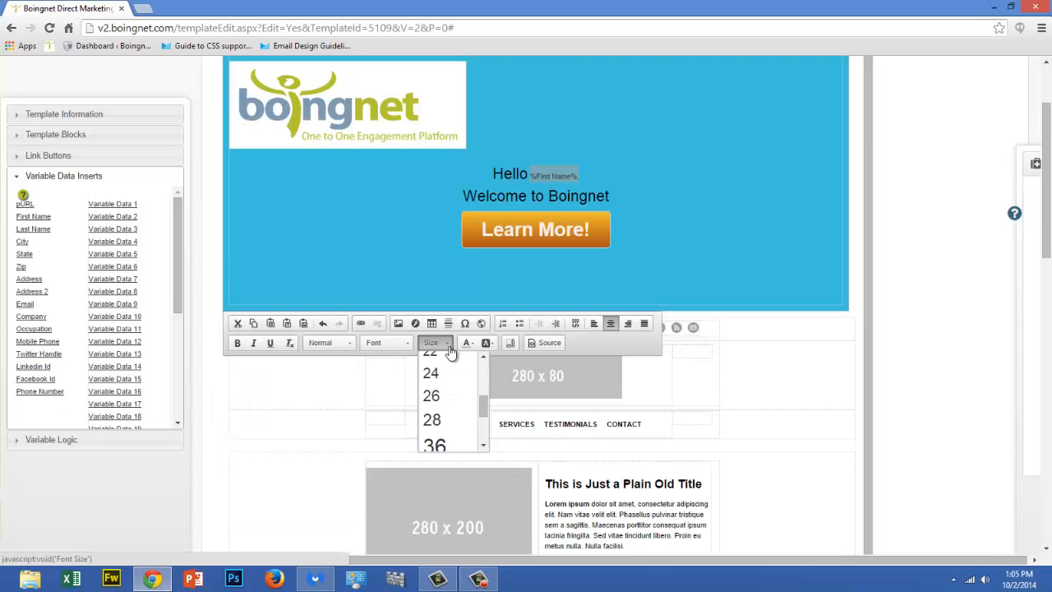
{"action": "left_click", "coordinate": [444, 397]}
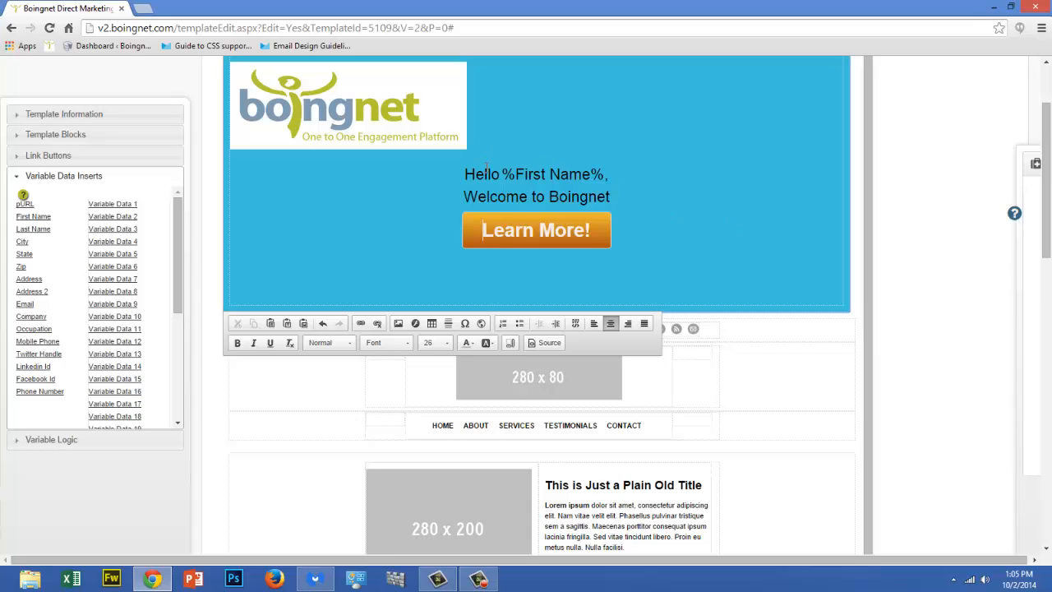
{"action": "left_click_drag", "start_coordinate": [609, 174], "coordinate": [503, 174]}
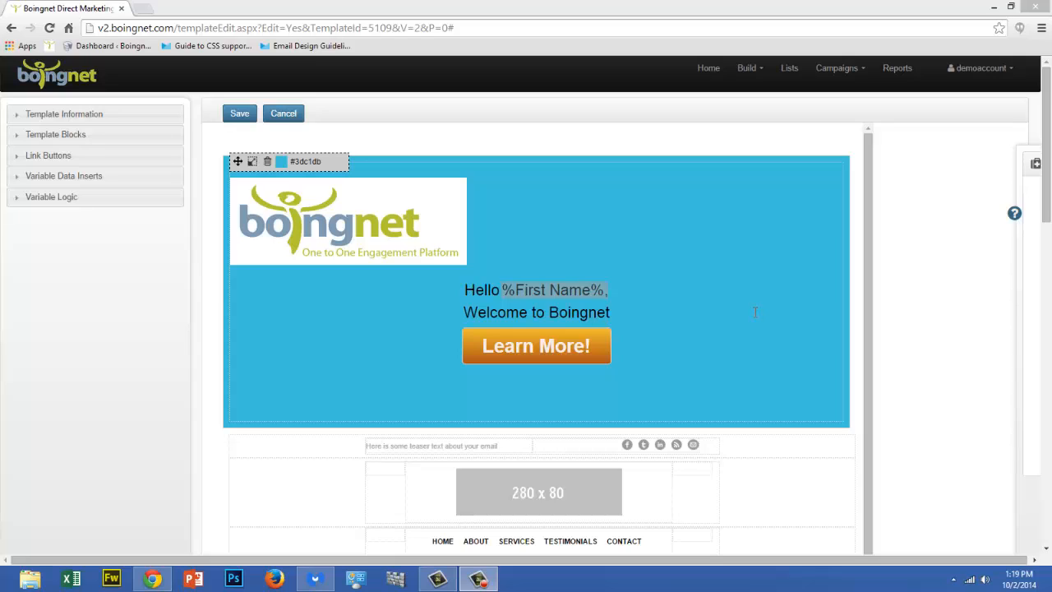
Add a blank line below the greeting and define a variable logic condition where State EQUALS MA
{"action": "left_click", "coordinate": [634, 289]}
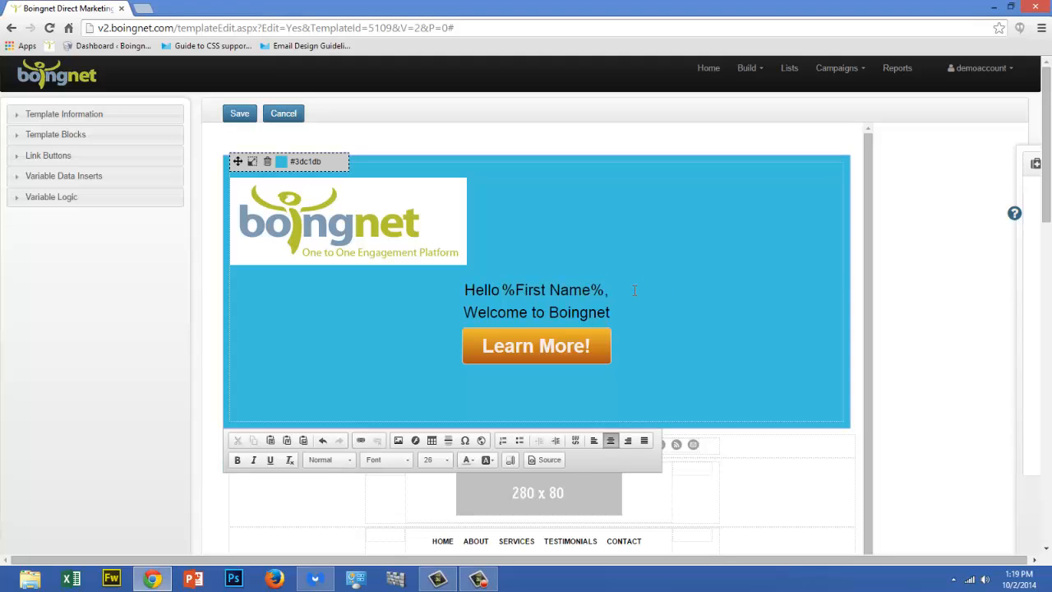
{"action": "key", "text": "Return"}
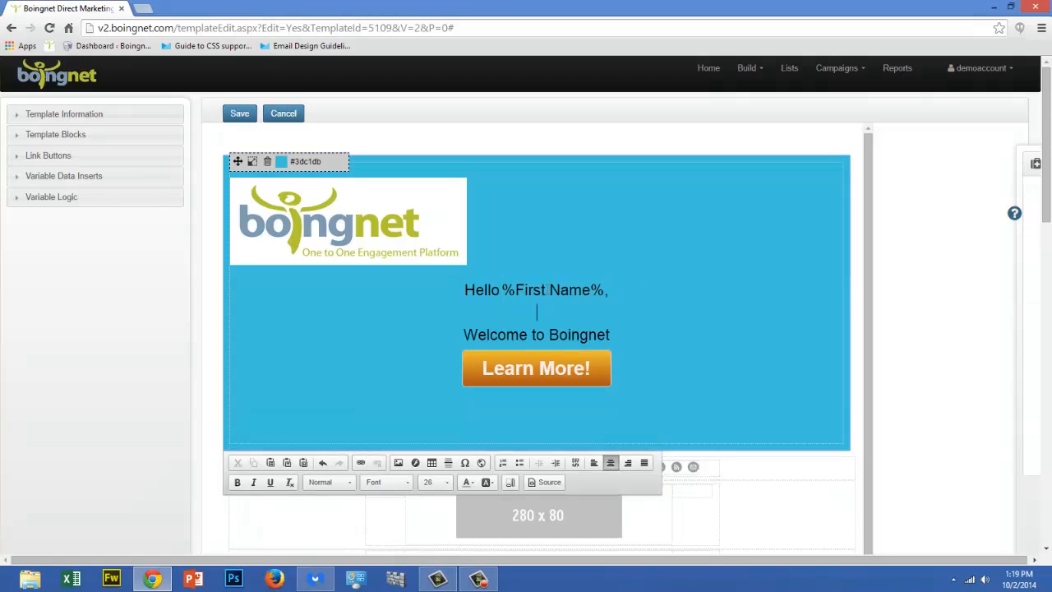
{"action": "left_click", "coordinate": [64, 201]}
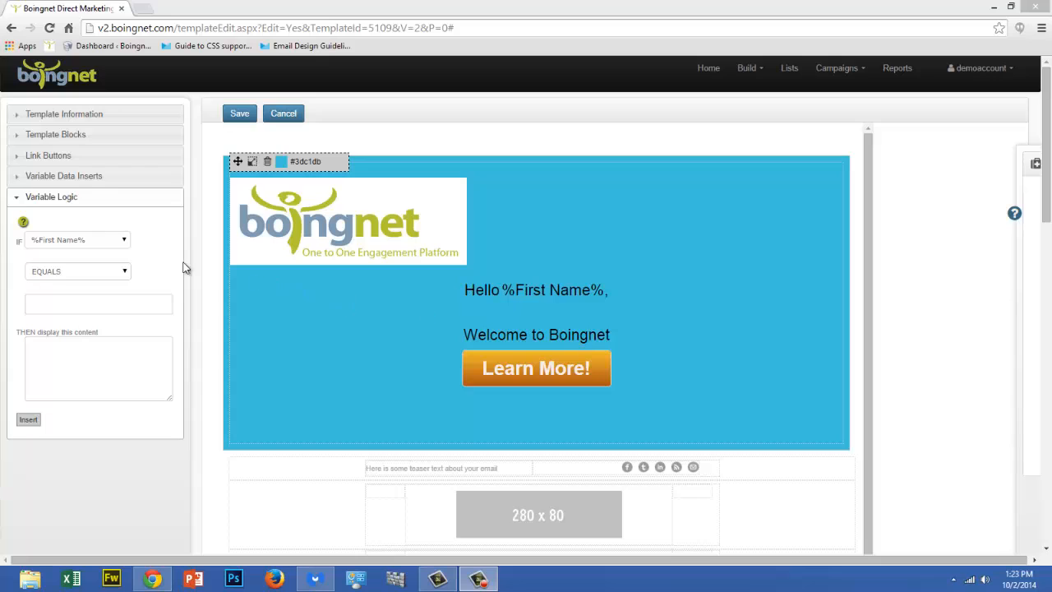
{"action": "left_click", "coordinate": [125, 243]}
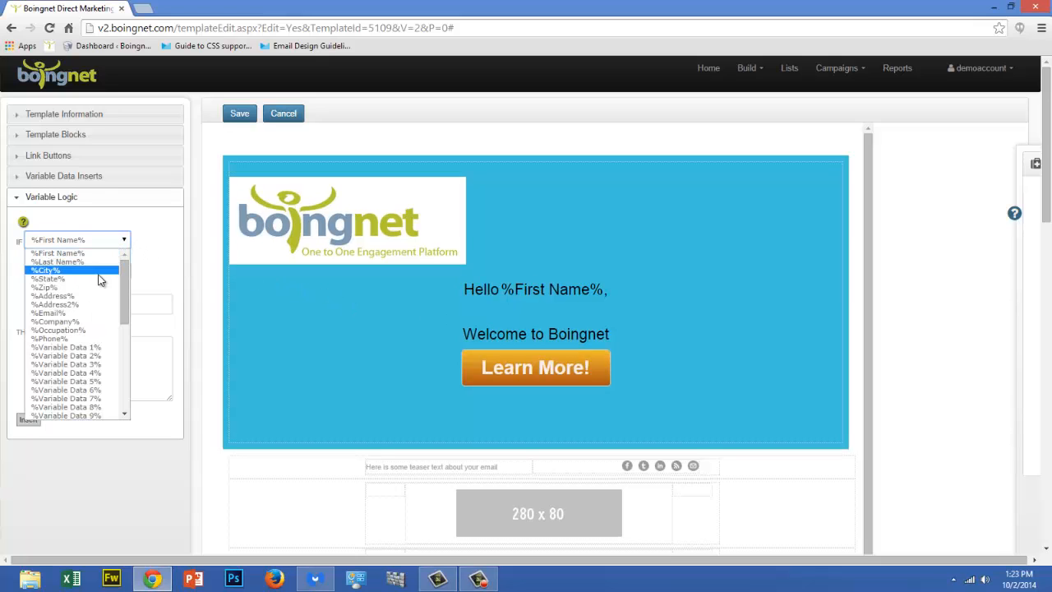
{"action": "left_click", "coordinate": [127, 278]}
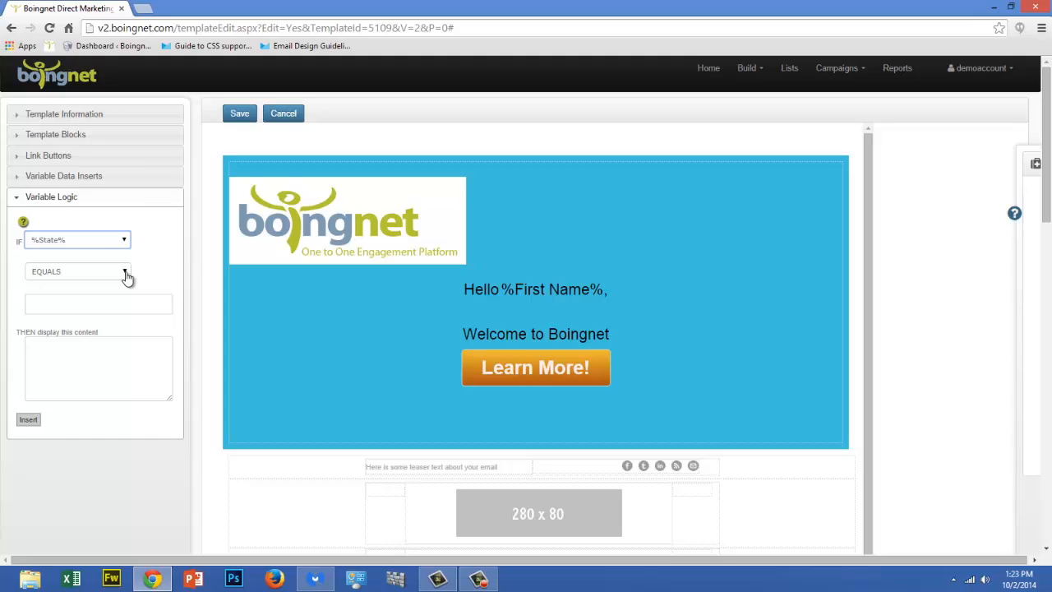
{"action": "left_click", "coordinate": [127, 278]}
{"action": "left_click", "coordinate": [128, 275]}
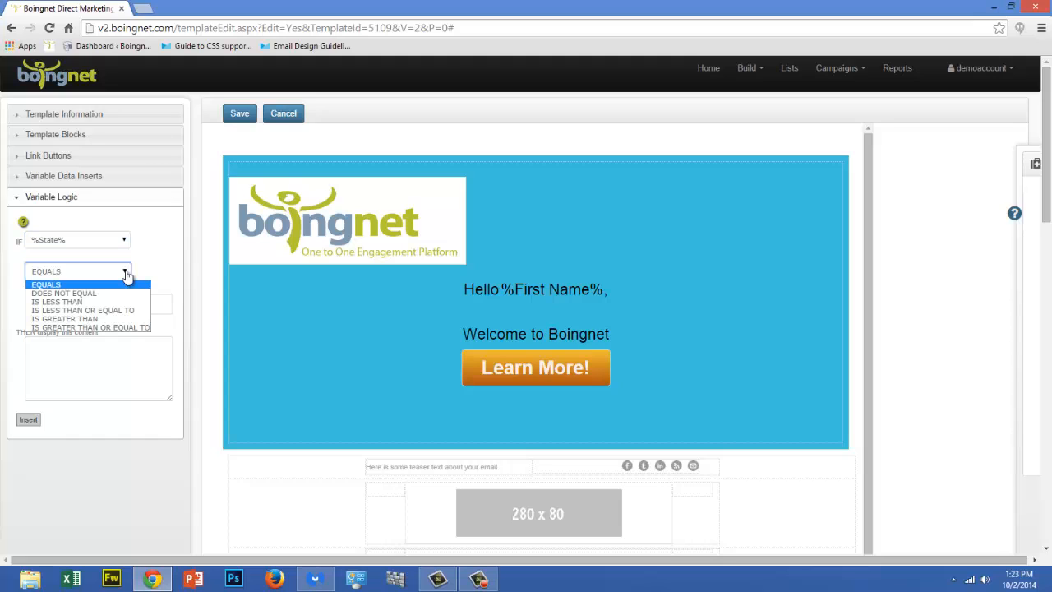
{"action": "key", "text": "Tab"}
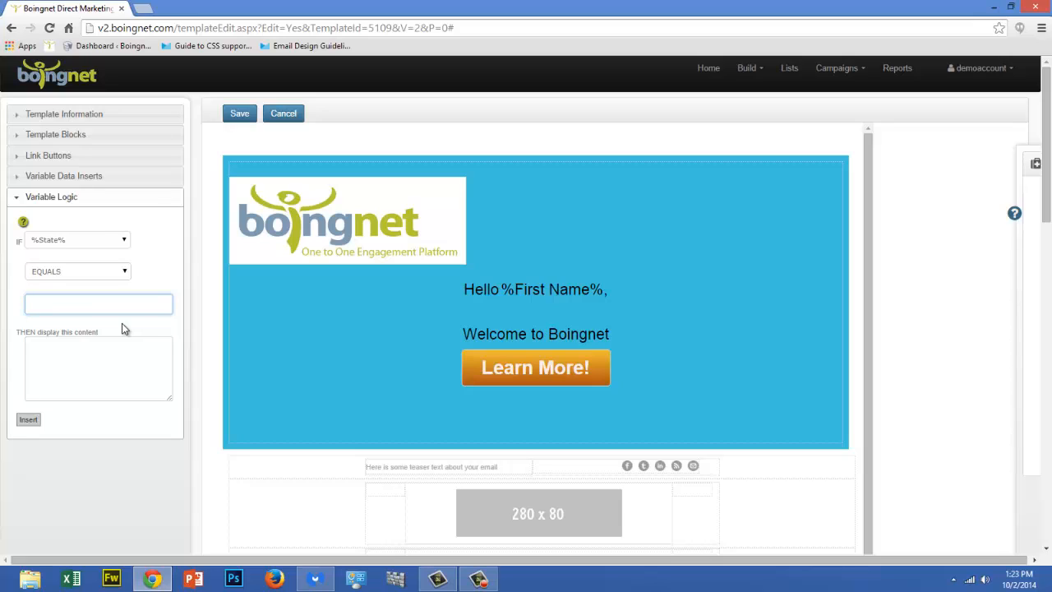
{"action": "type", "text": "MA"}
Enter "We're Neighbors!!" as the content displayed when the State condition is met
{"action": "left_click", "coordinate": [52, 345]}
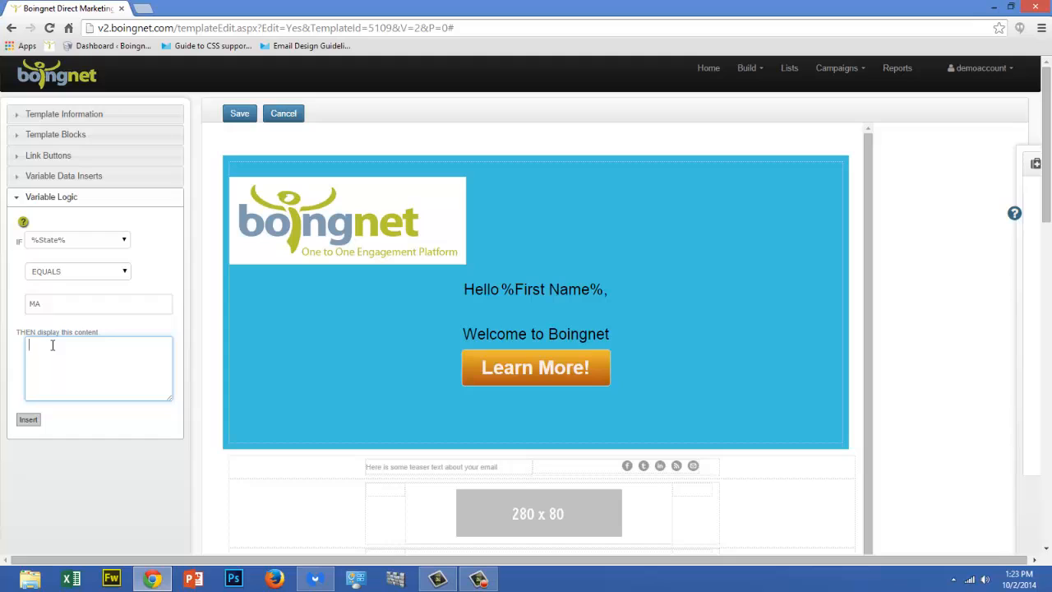
{"action": "type", "text": "We're Neighbors!!"}
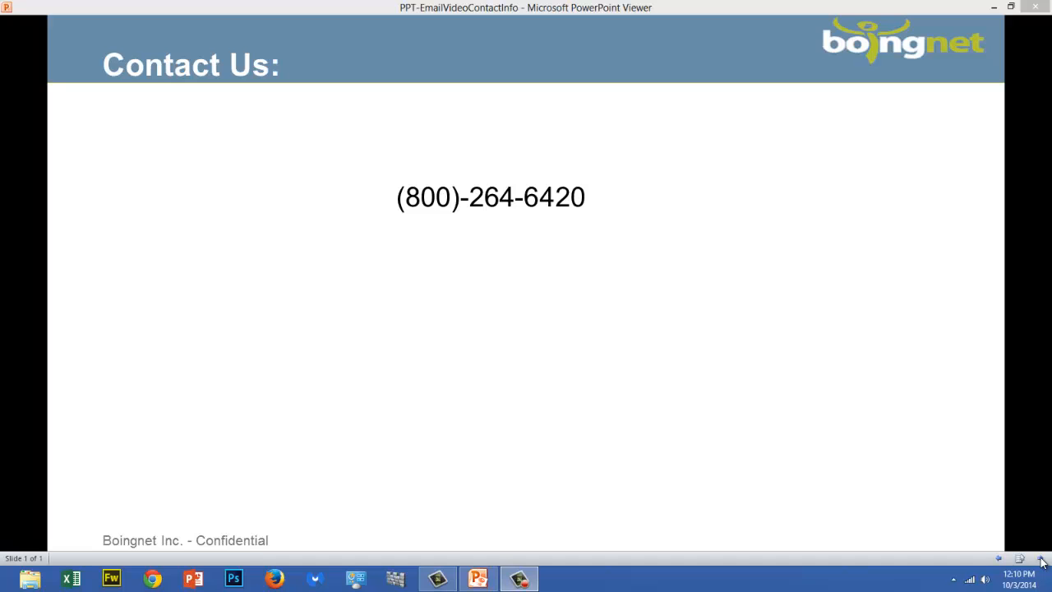
{"action": "left_click", "coordinate": [1041, 560]}
{"action": "left_click", "coordinate": [1040, 560]}
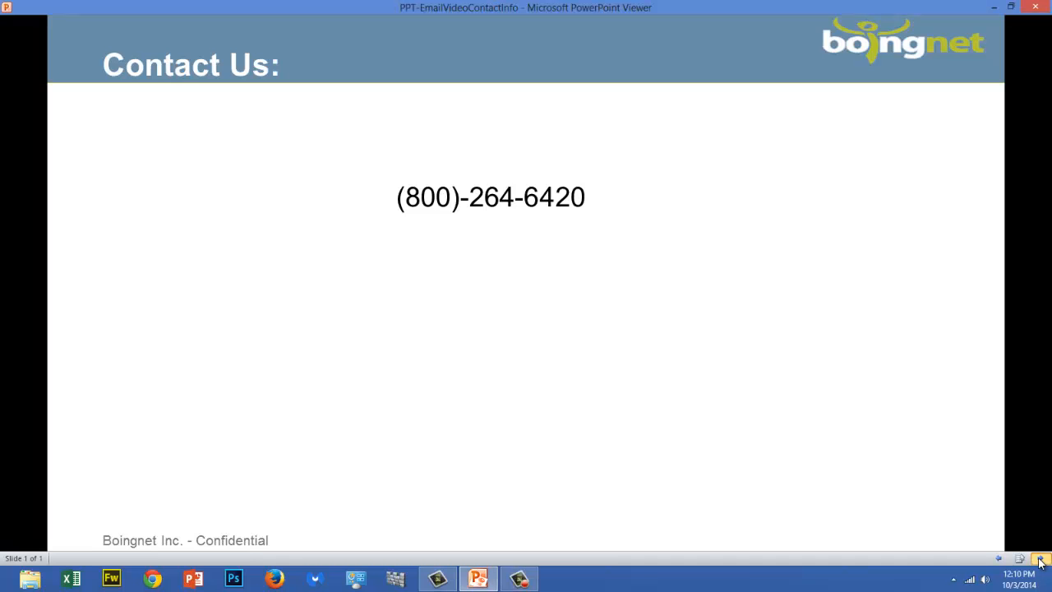